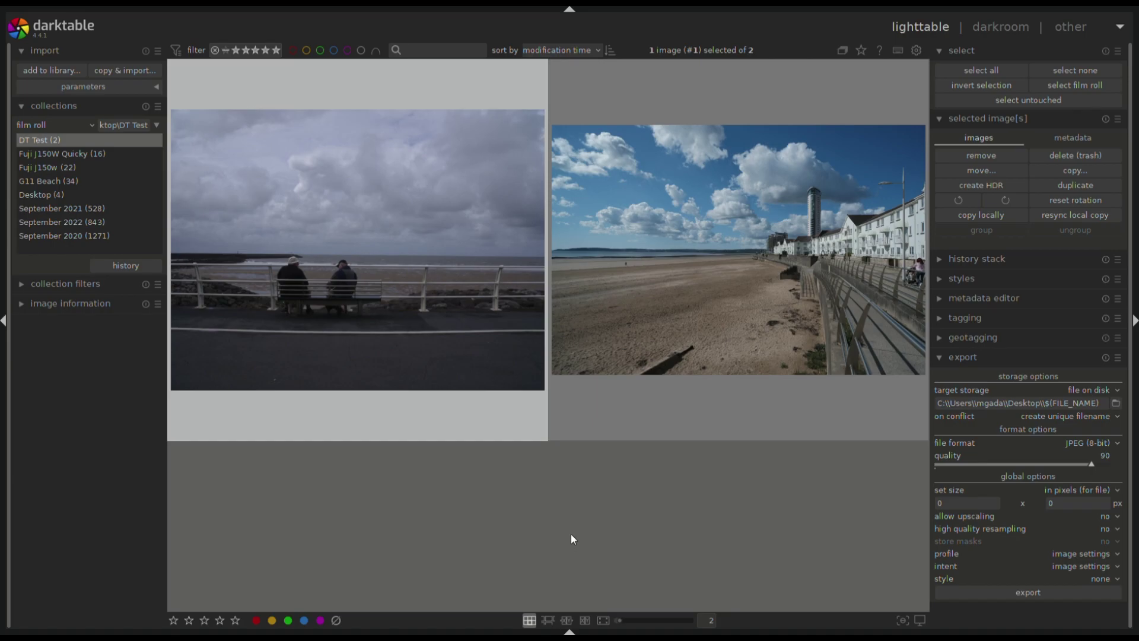
- Select the beach promenade RAW photo (image #2) in the lighttable
mouse_move(795, 258)
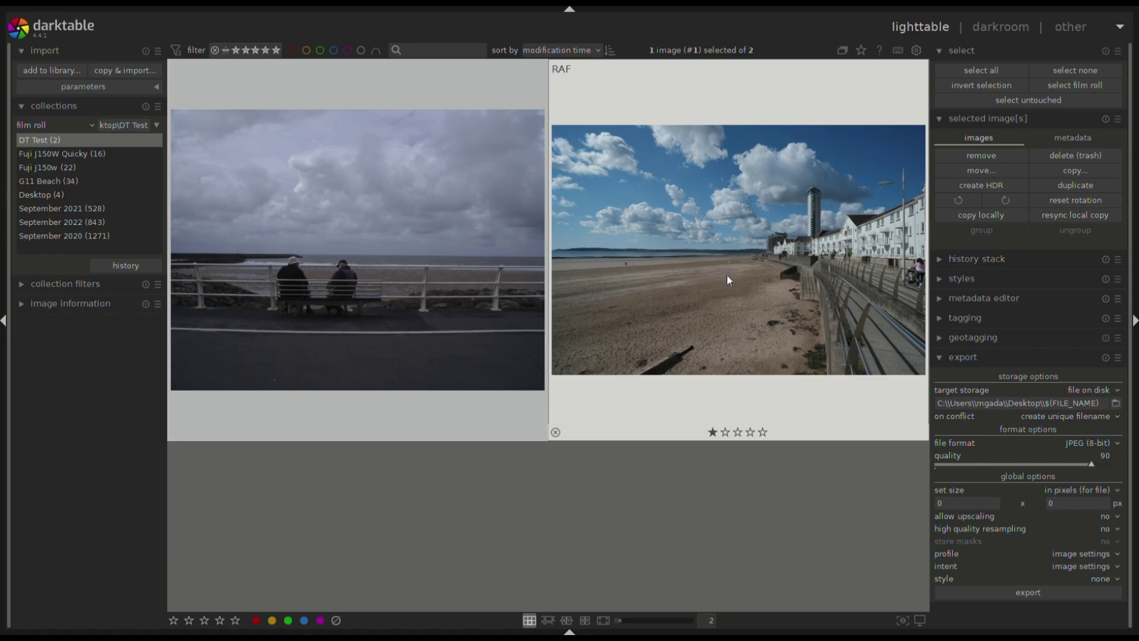
mouse_move(421, 394)
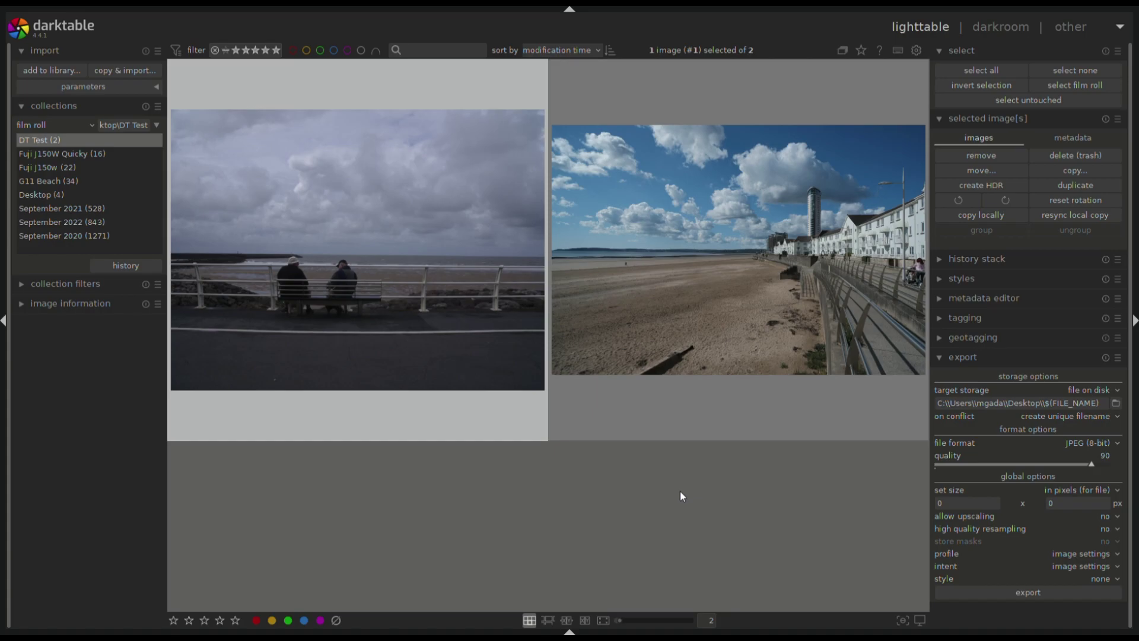
click(737, 273)
- Open the beach photo in the darkroom and switch on lens correction
double_click(735, 271)
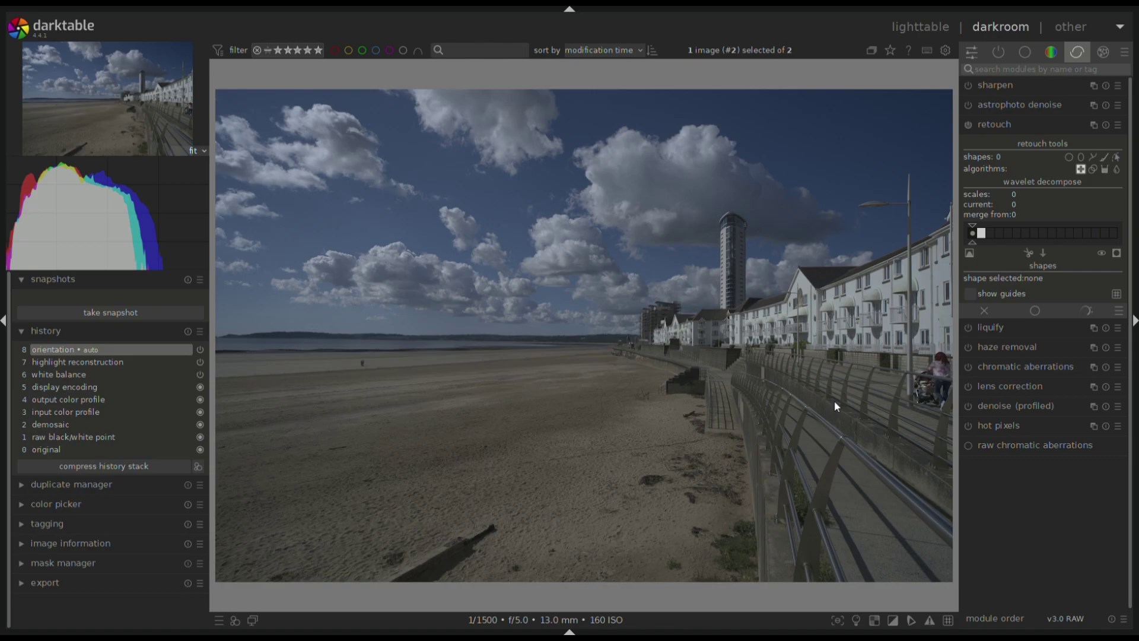
click(972, 53)
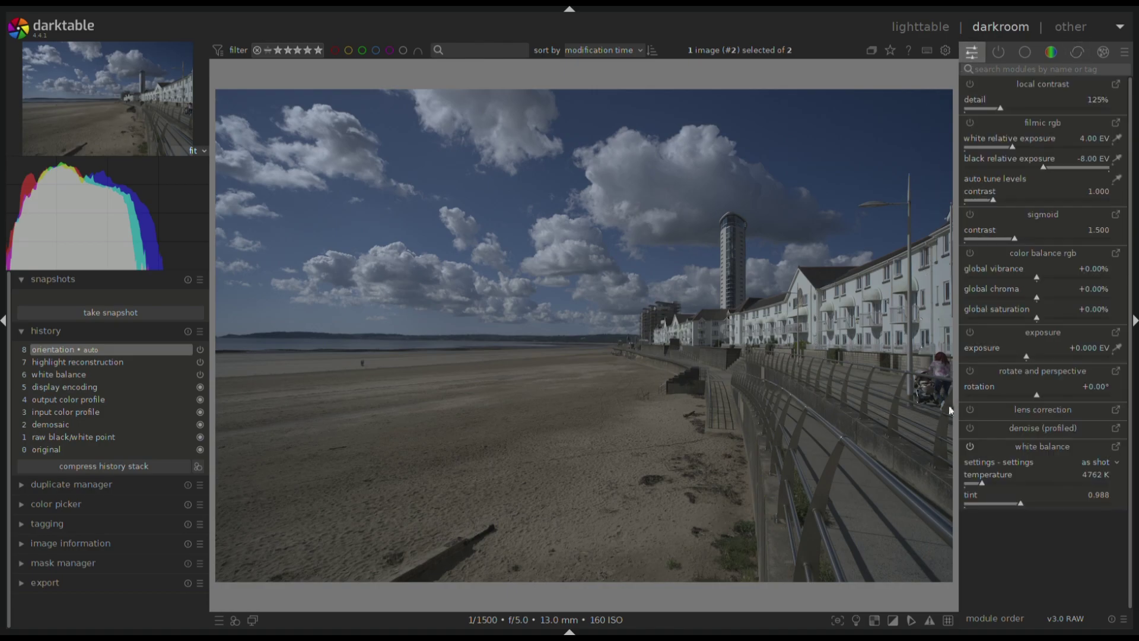
click(971, 410)
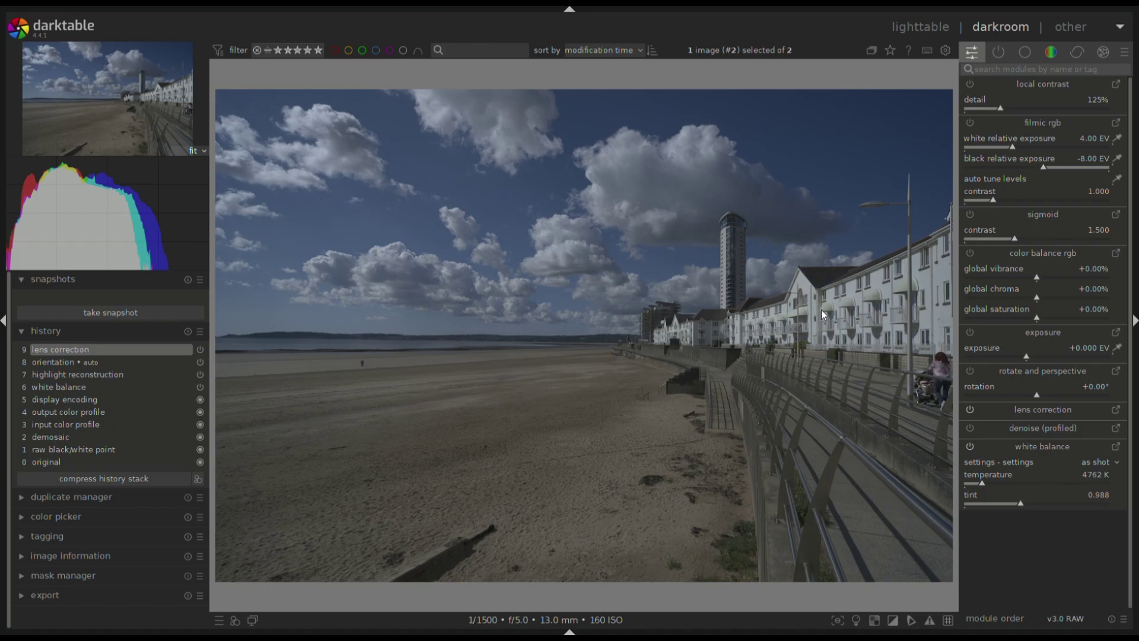
- Level the beach photo with rotate and perspective, fitting verticals for a +0.67° rotation
click(1118, 372)
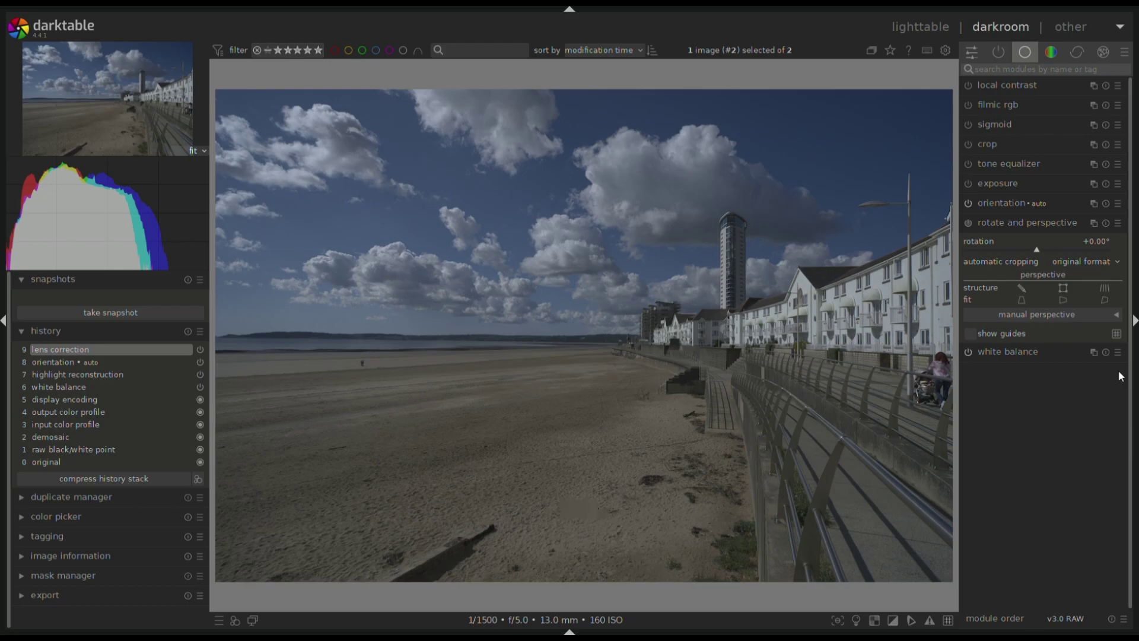
click(1102, 287)
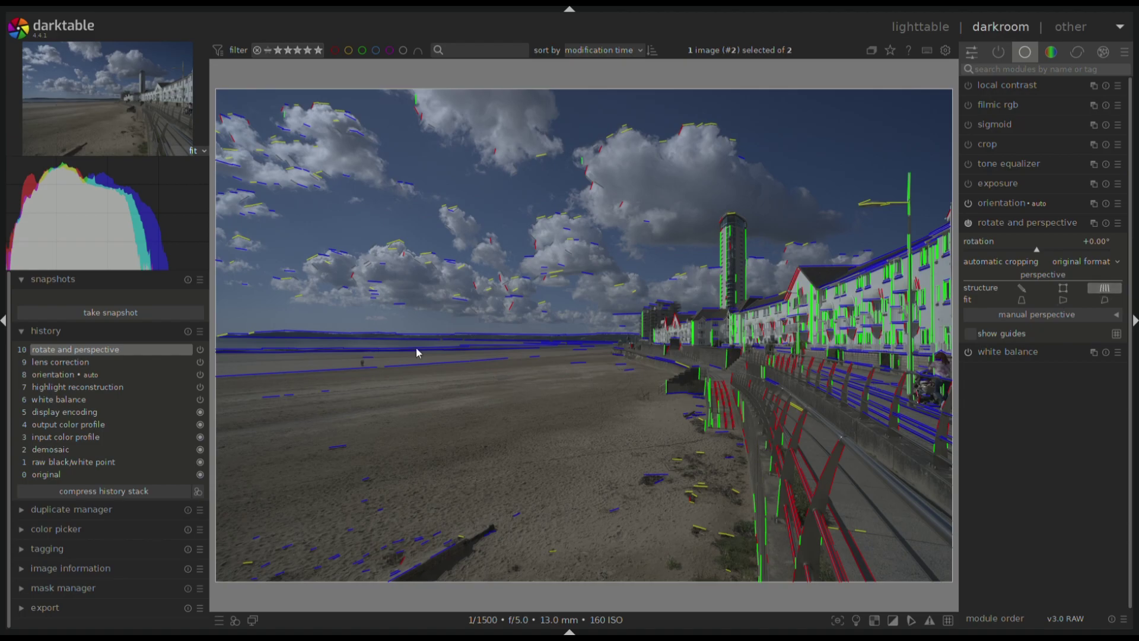
click(1021, 300)
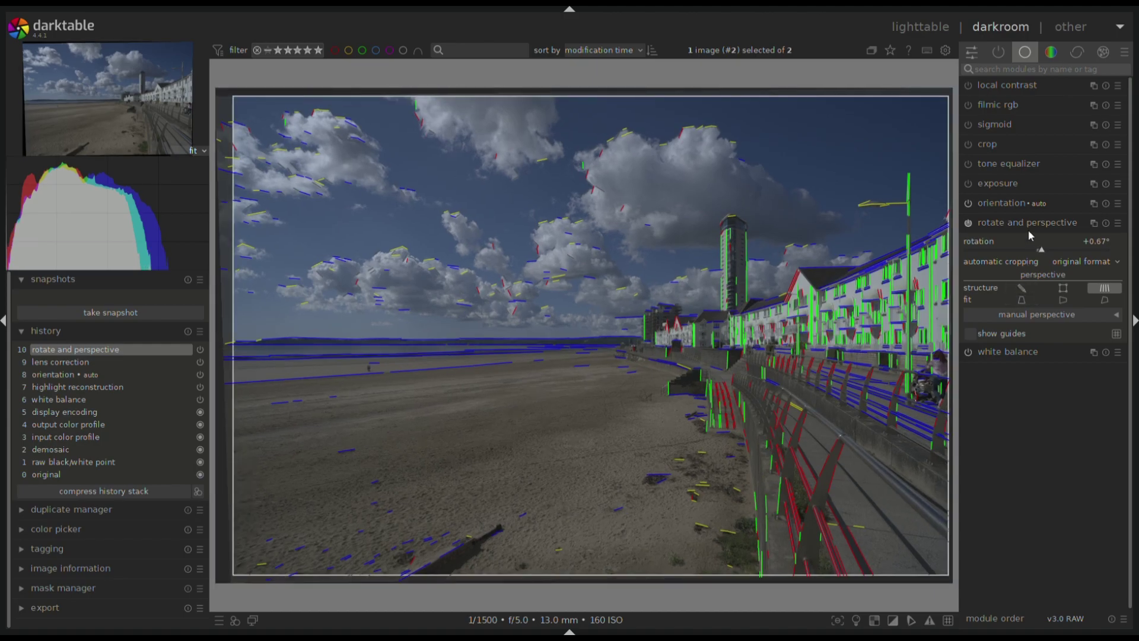
click(1029, 223)
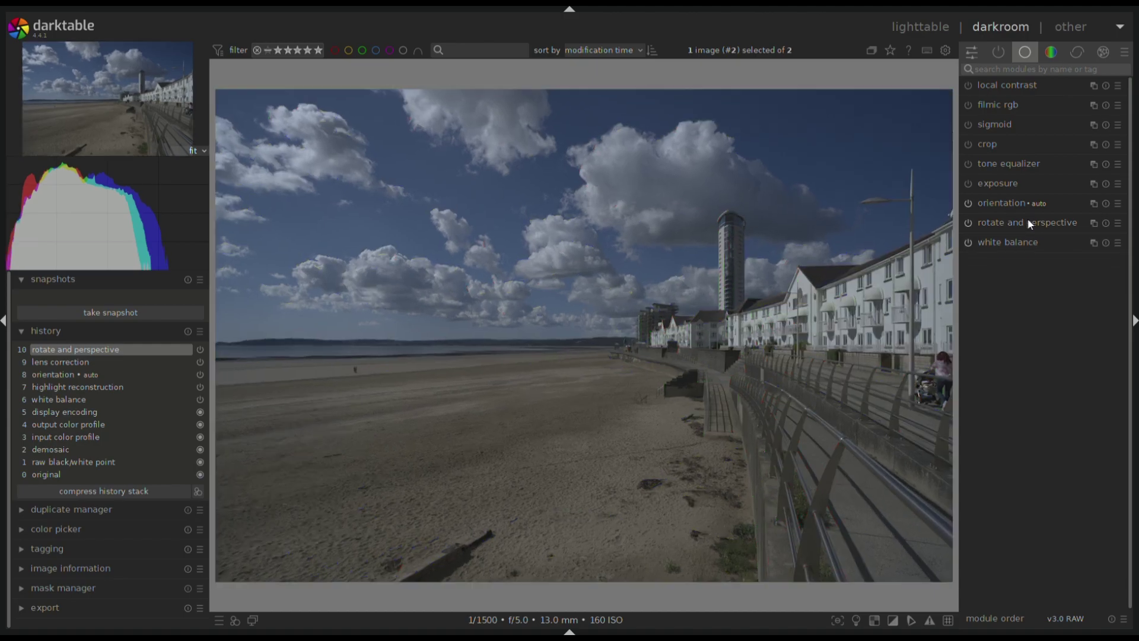
- Crop the beach photo to a 5:4 frame over the promenade and buildings
click(987, 144)
drag(862, 254, 842, 254)
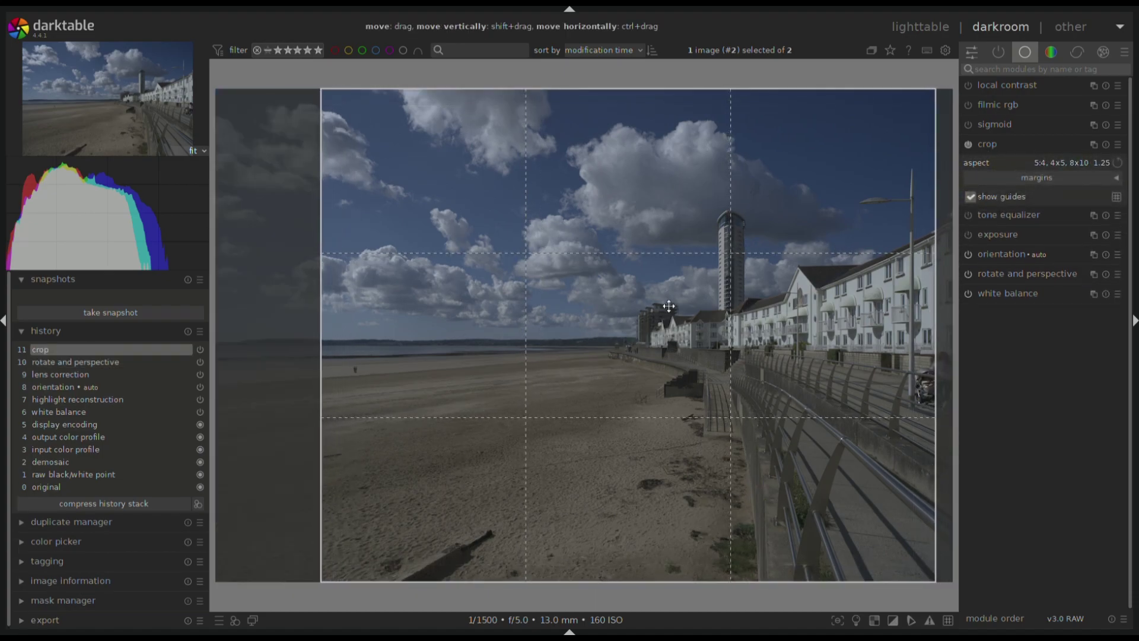
click(1018, 149)
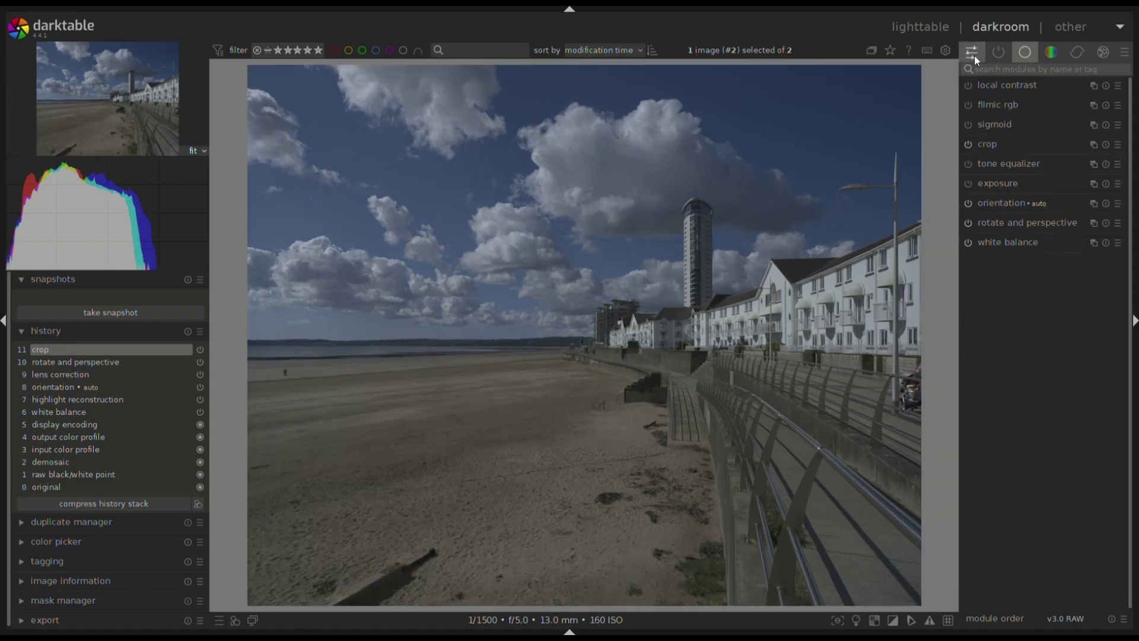
- Turn on the clipping warning and raise exposure to +2.371 EV
click(974, 55)
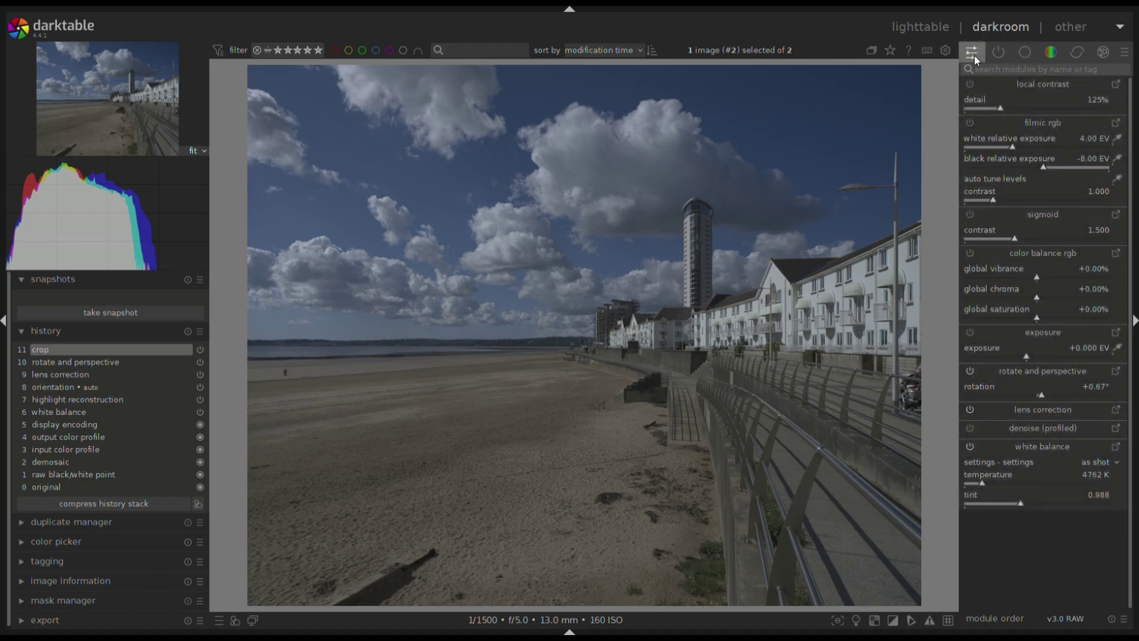
key(o)
drag(1029, 361, 1071, 359)
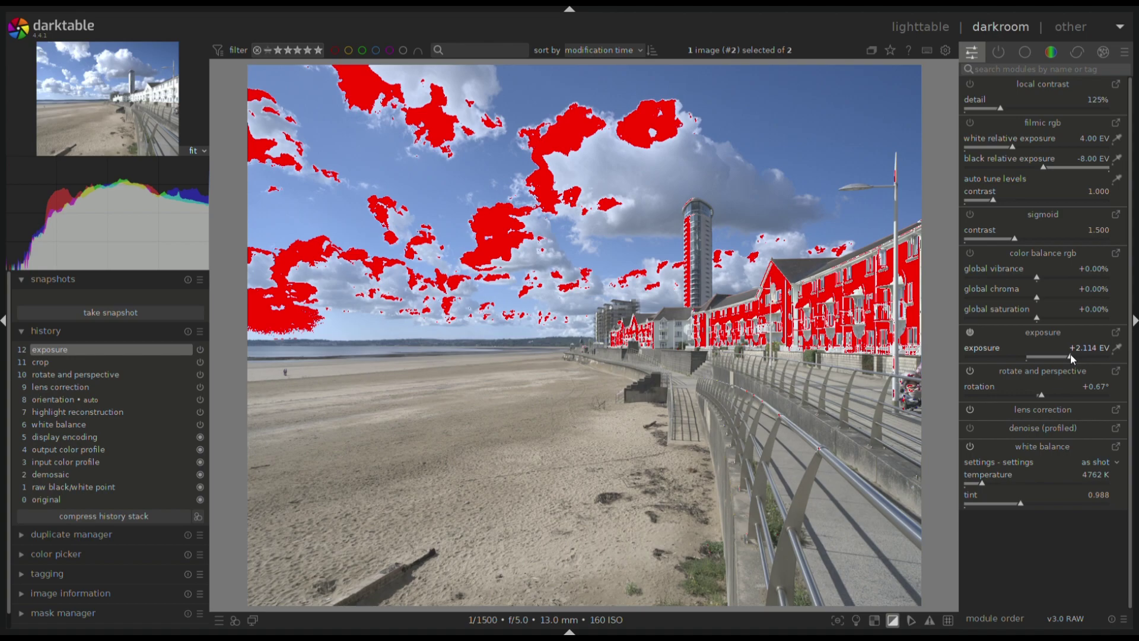
mouse_move(1071, 355)
mouse_down()
mouse_move(1087, 355)
mouse_move(1078, 360)
mouse_up()
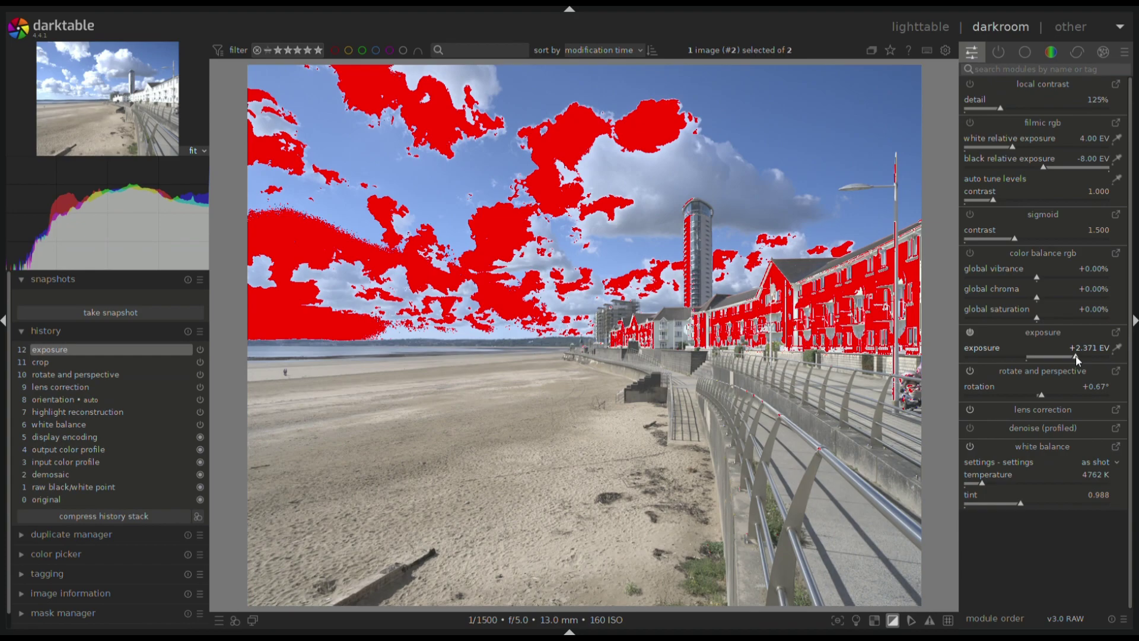
- Enable filmic rgb with auto-tuned levels, clear the clipping warning, and add local contrast
click(972, 123)
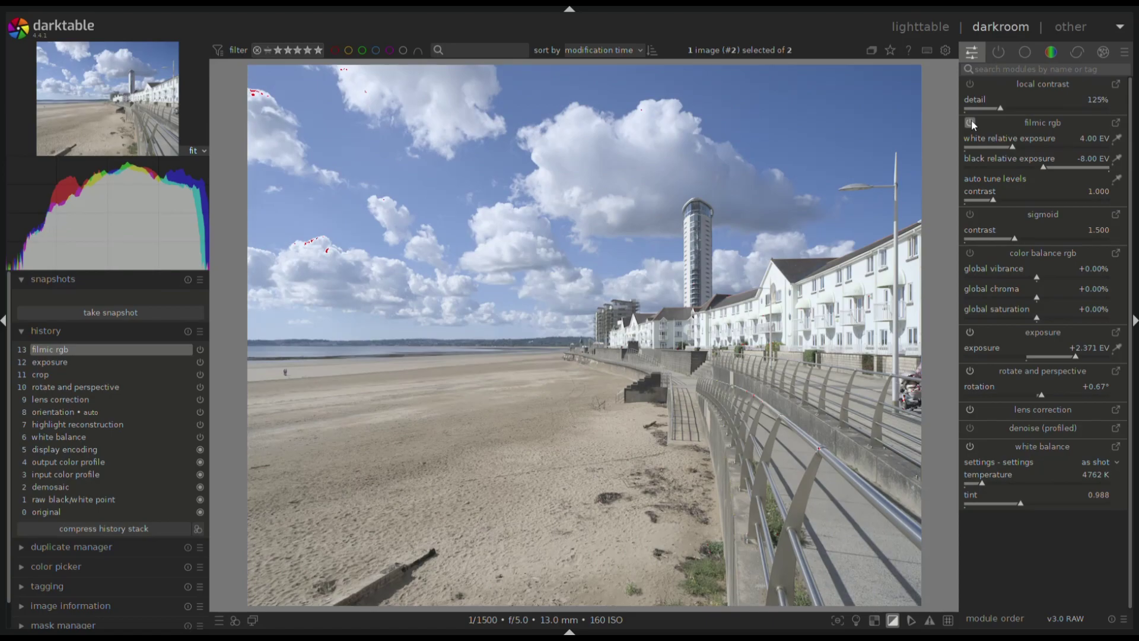
click(1117, 179)
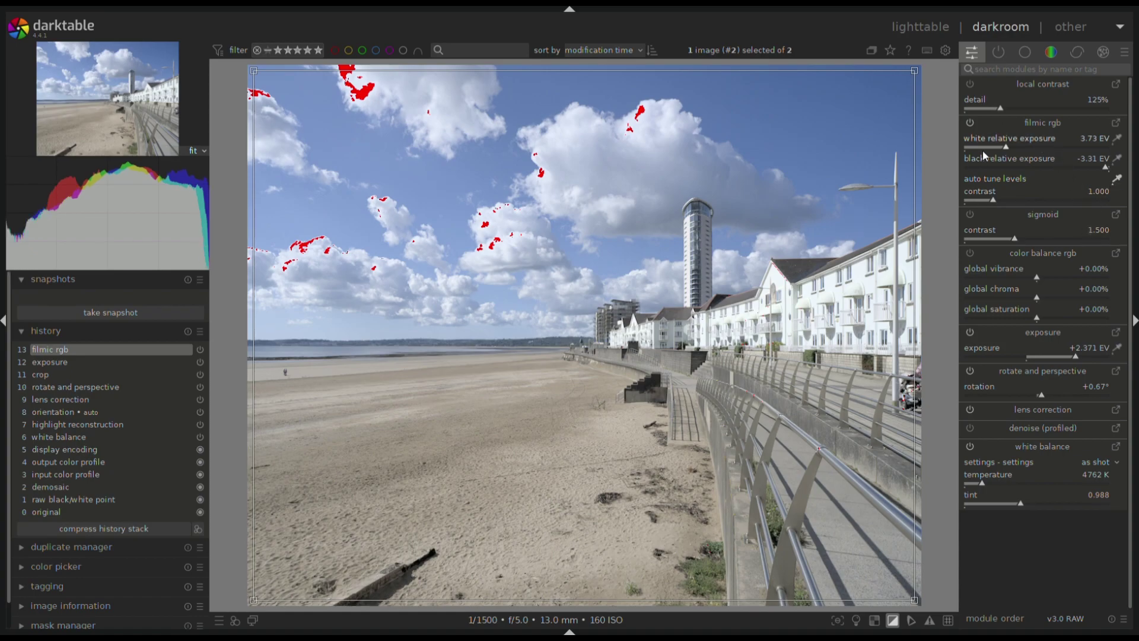
key(o)
click(970, 84)
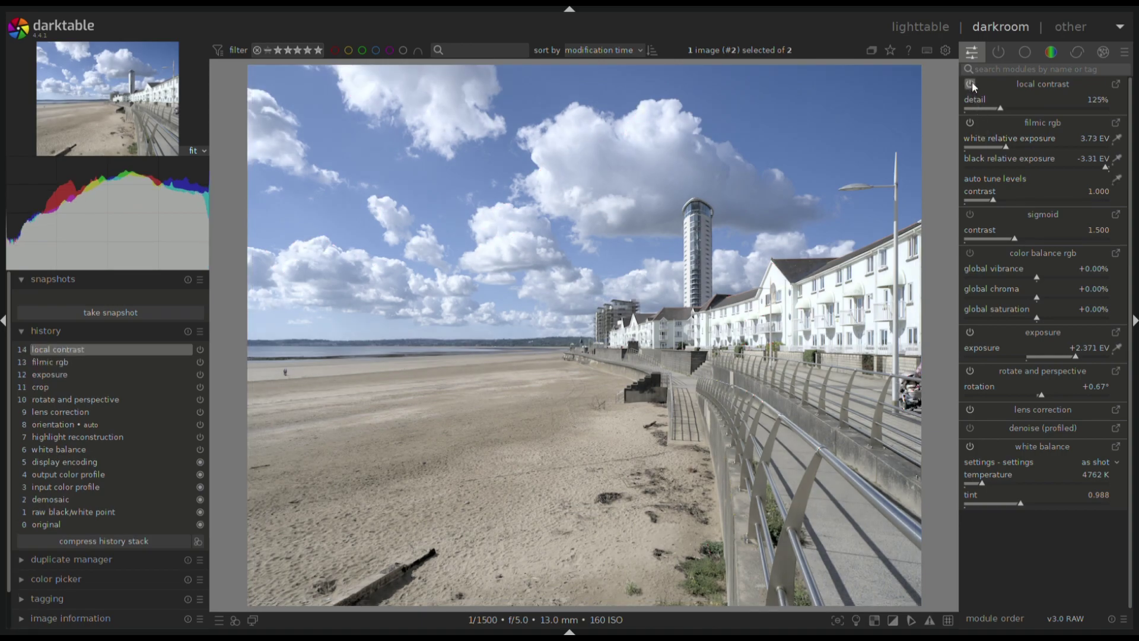
- Apply the Clarity 70% contrast equalizer, then enable color zones and brighten the blues
click(1106, 55)
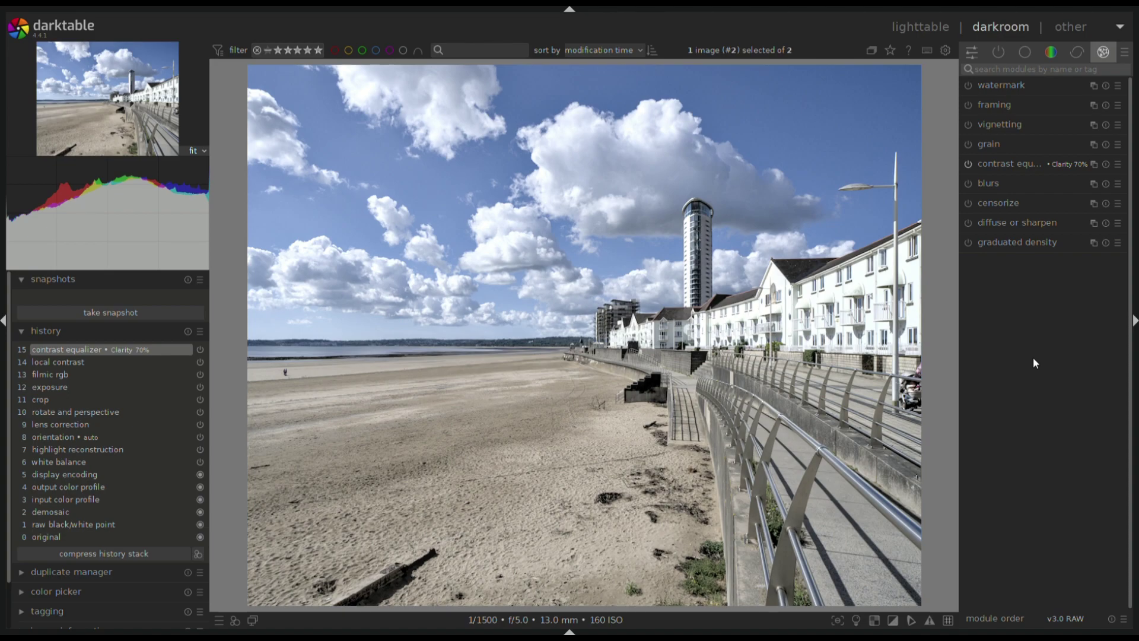
click(1049, 57)
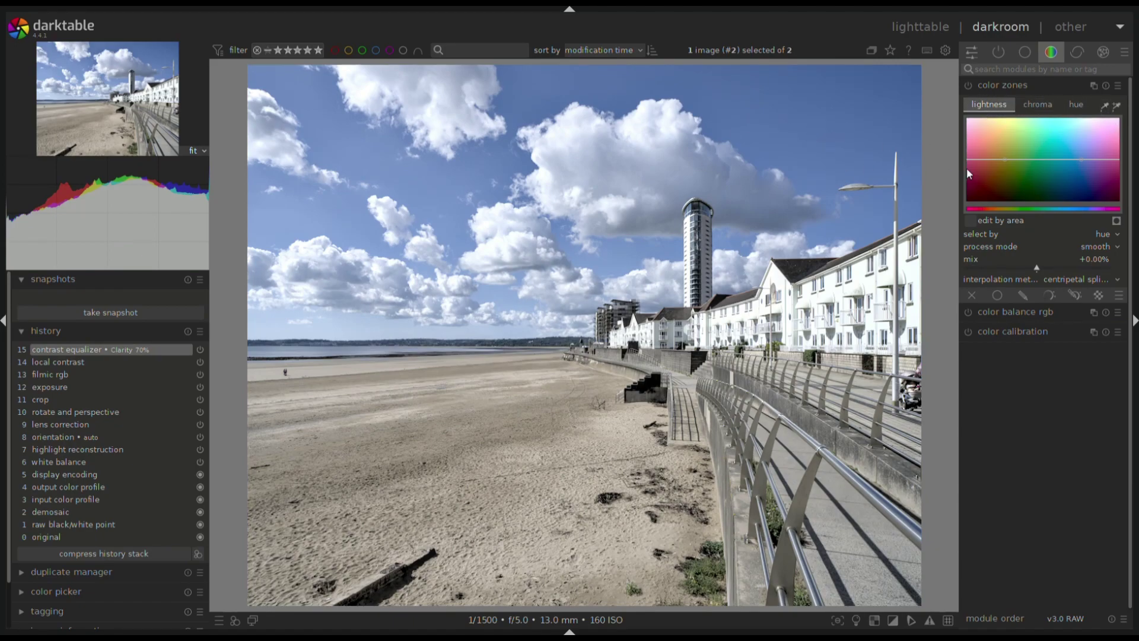
click(1081, 160)
drag(1081, 160, 1080, 154)
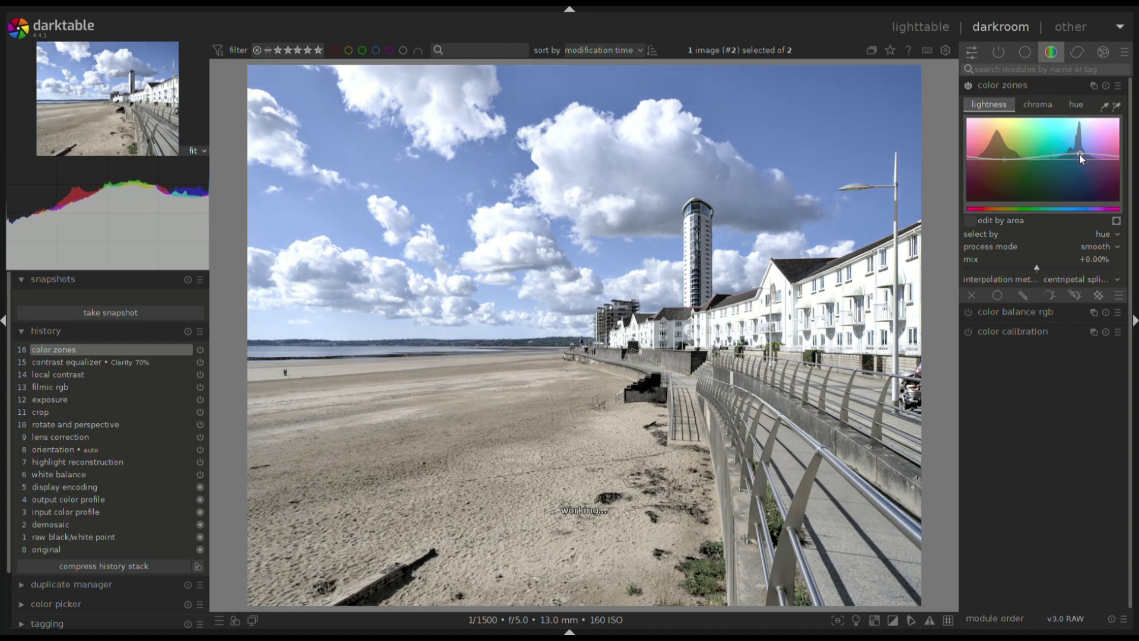
- Lower the blue chroma in color zones, nudge the hue curve, and desaturate blues further
click(1044, 107)
drag(1080, 158, 1082, 173)
click(1078, 104)
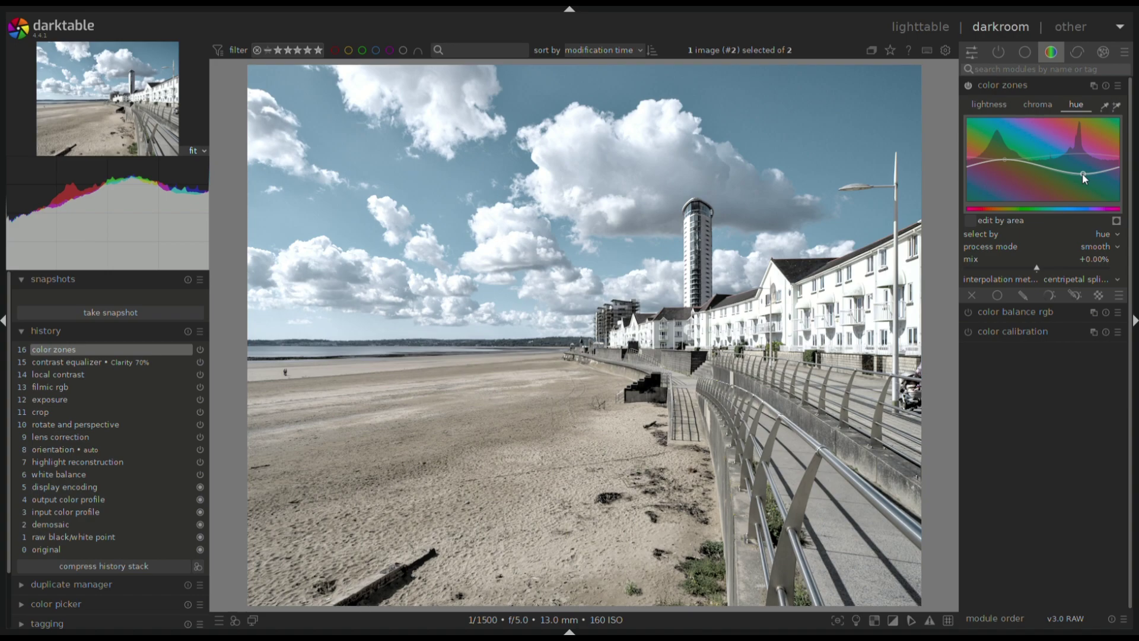
drag(1082, 174, 1083, 169)
click(1045, 105)
drag(1082, 175, 1081, 181)
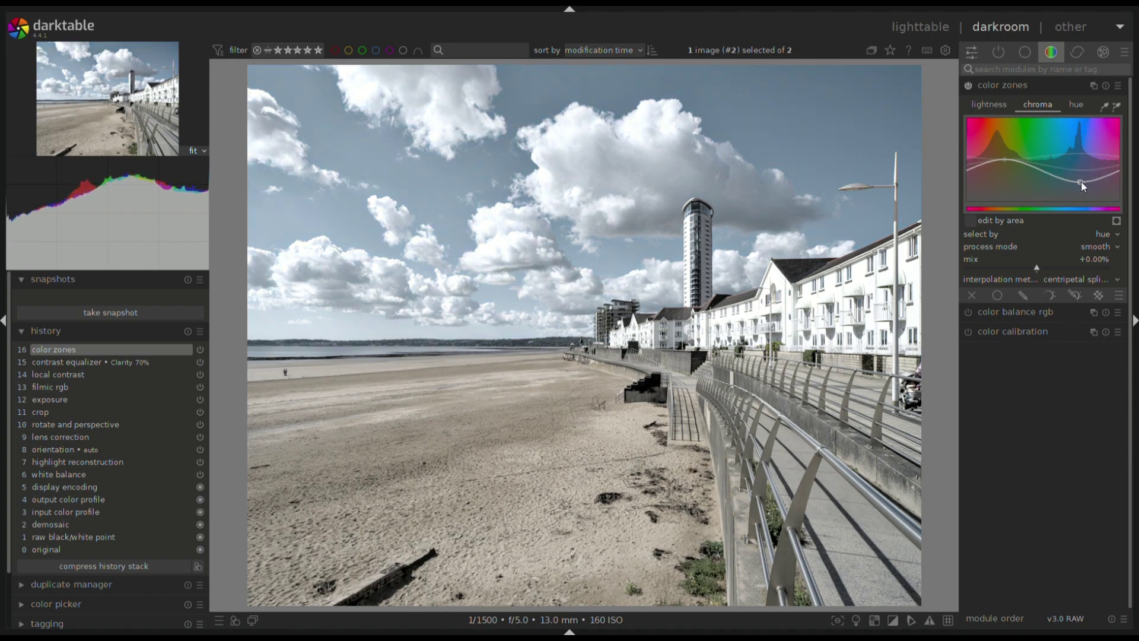
click(1036, 87)
- Add a 10% white framing border and return to the lighttable
click(1104, 52)
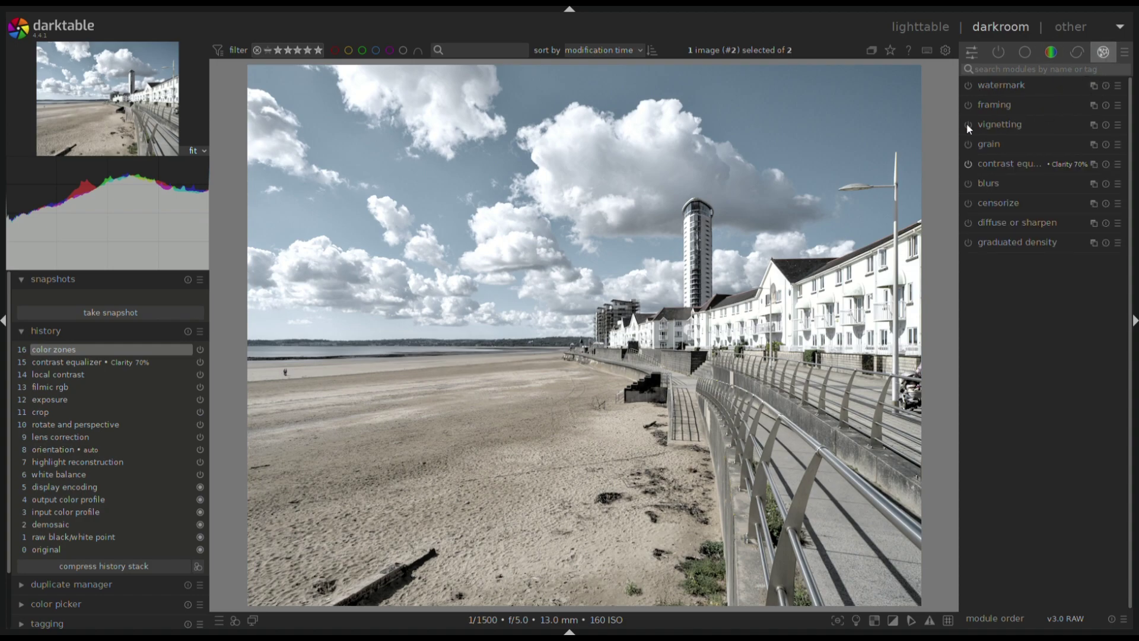
click(969, 105)
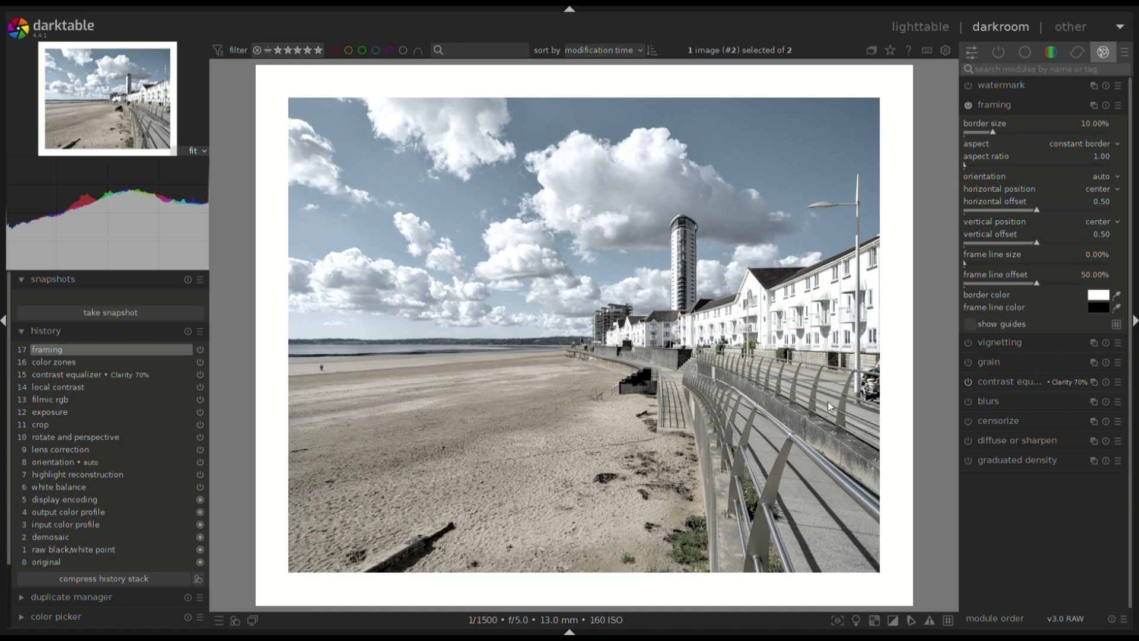
click(929, 31)
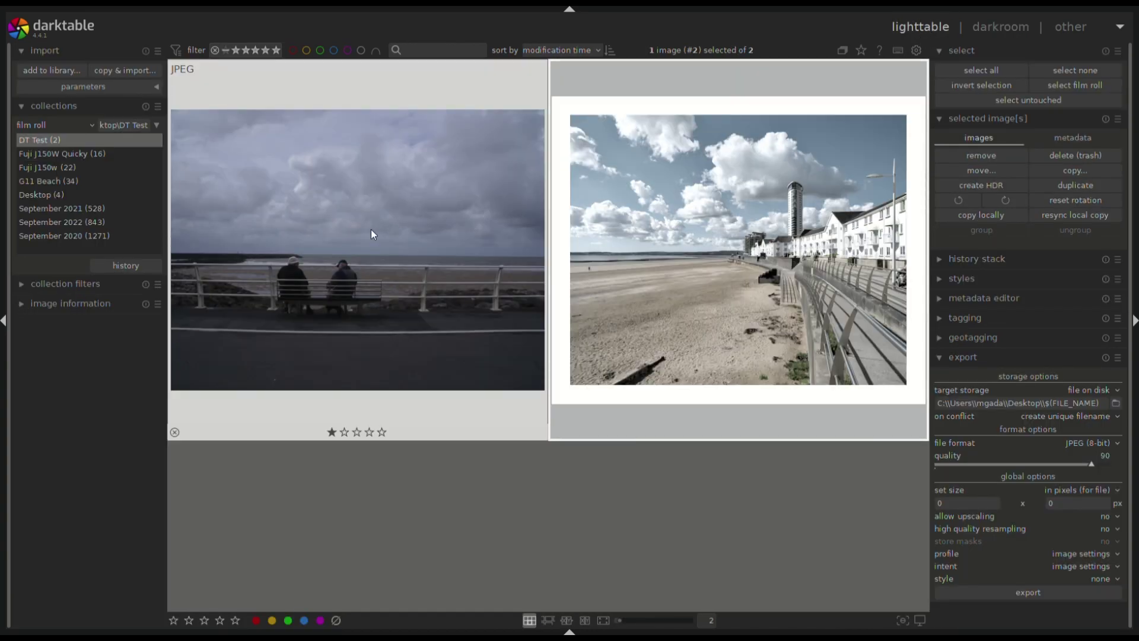
- Open the overcast bench JPEG and straighten it with a +0.60° perspective correction
click(371, 230)
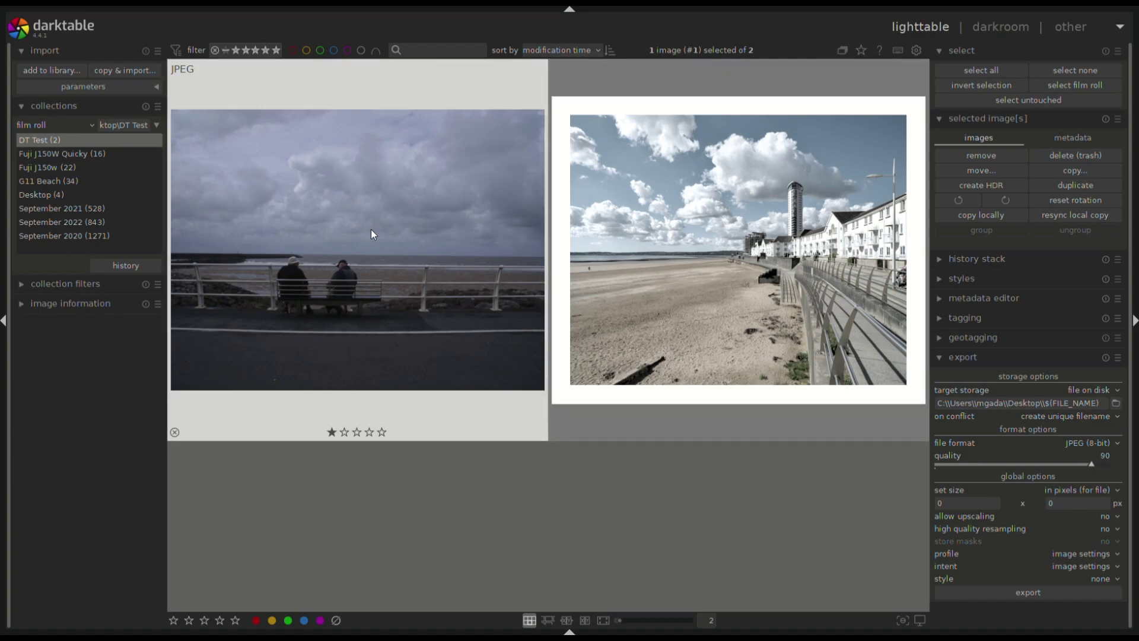
double_click(371, 230)
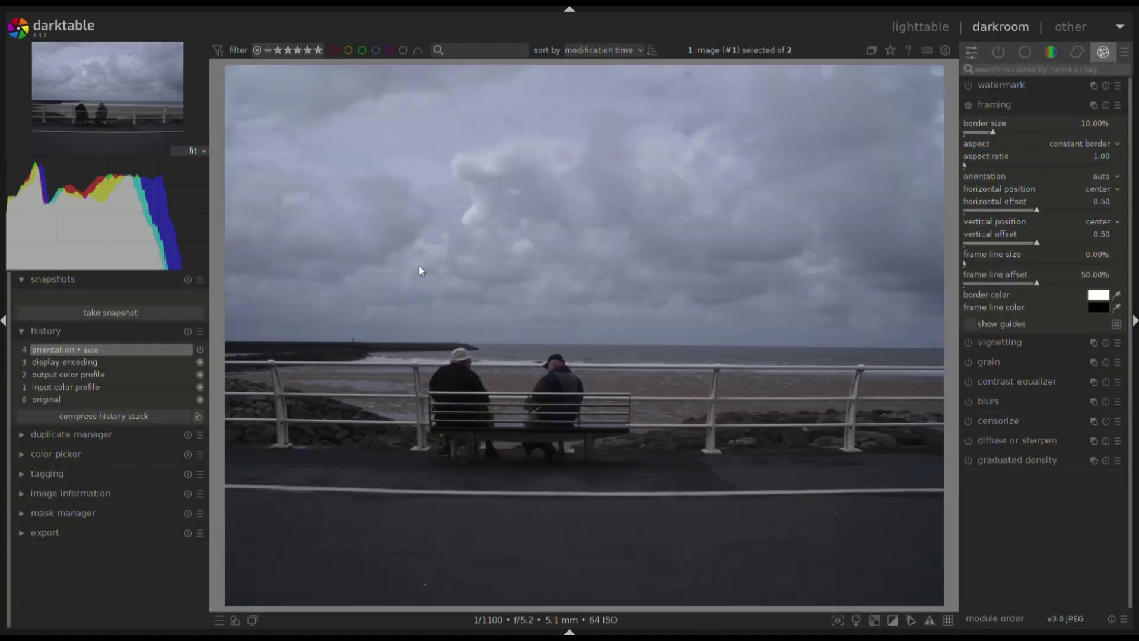
click(974, 55)
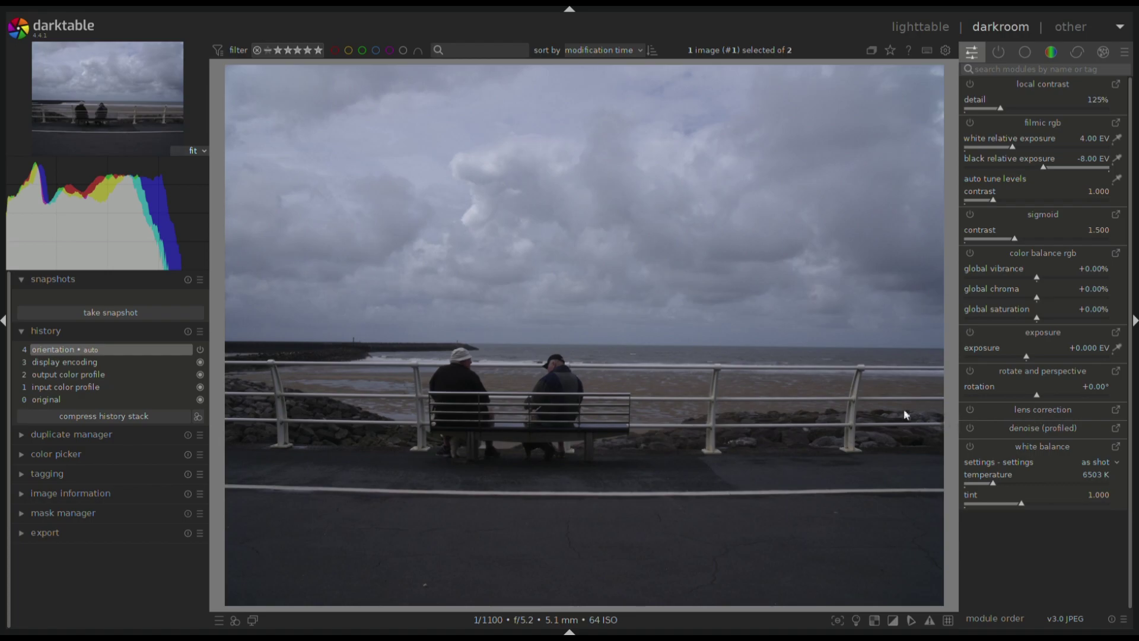
click(1115, 371)
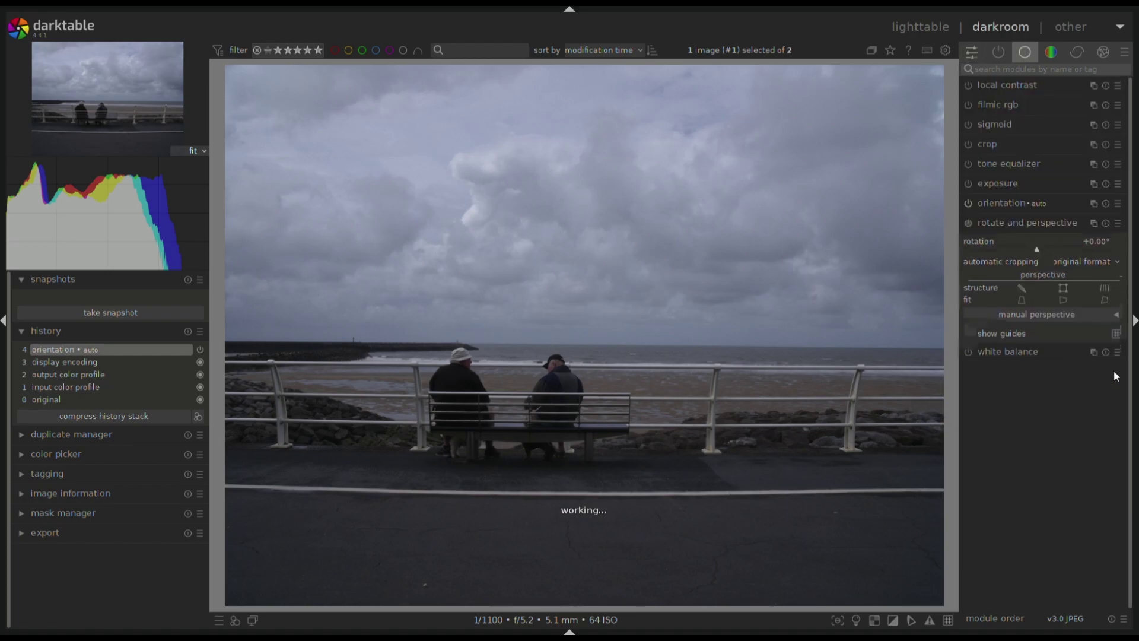
click(1105, 288)
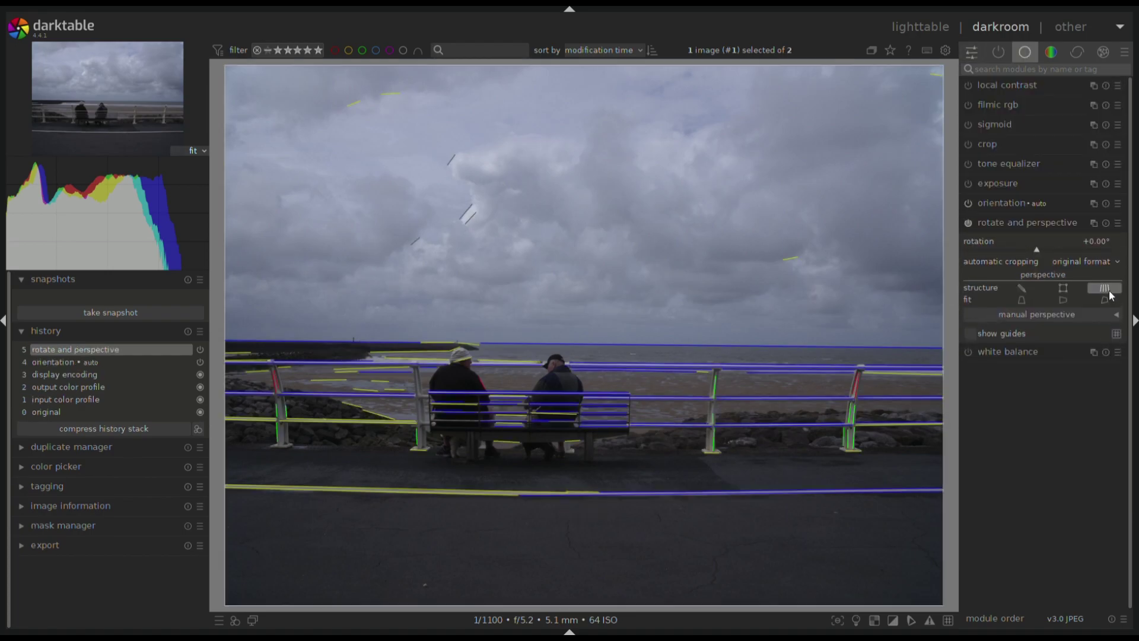
click(1027, 300)
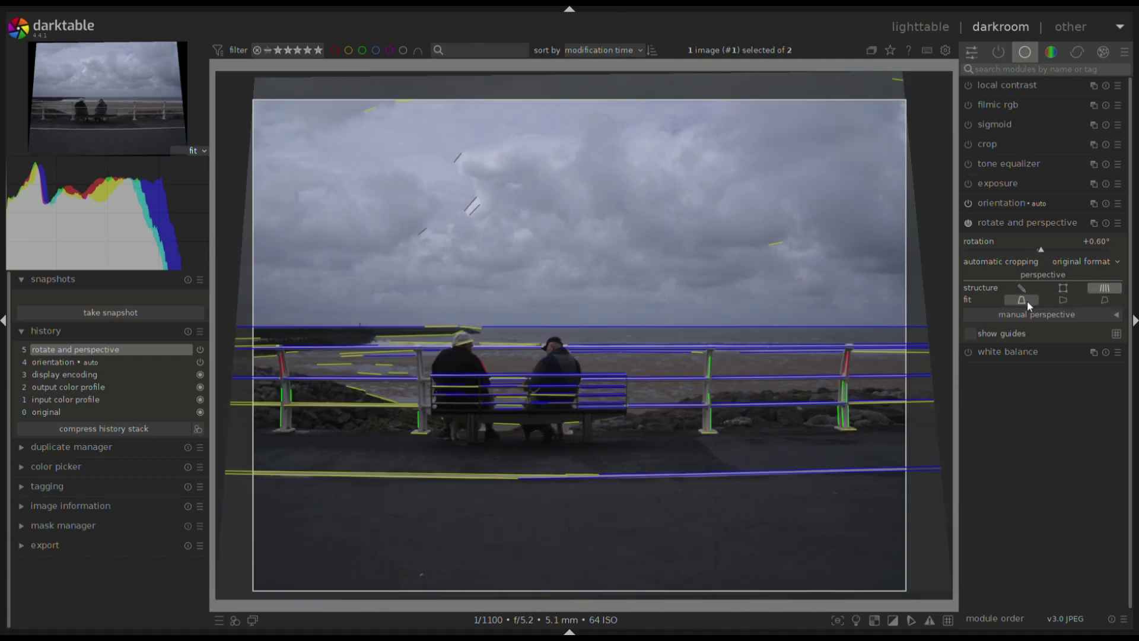
click(1032, 224)
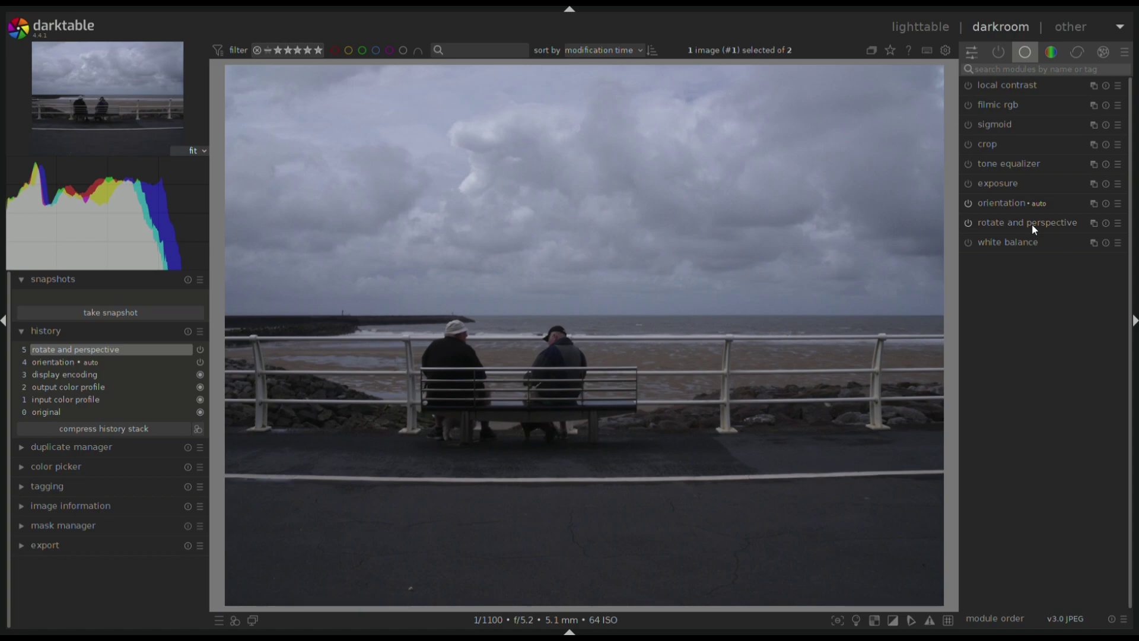
- Crop the bench photo more tightly around the two people on the bench
click(997, 144)
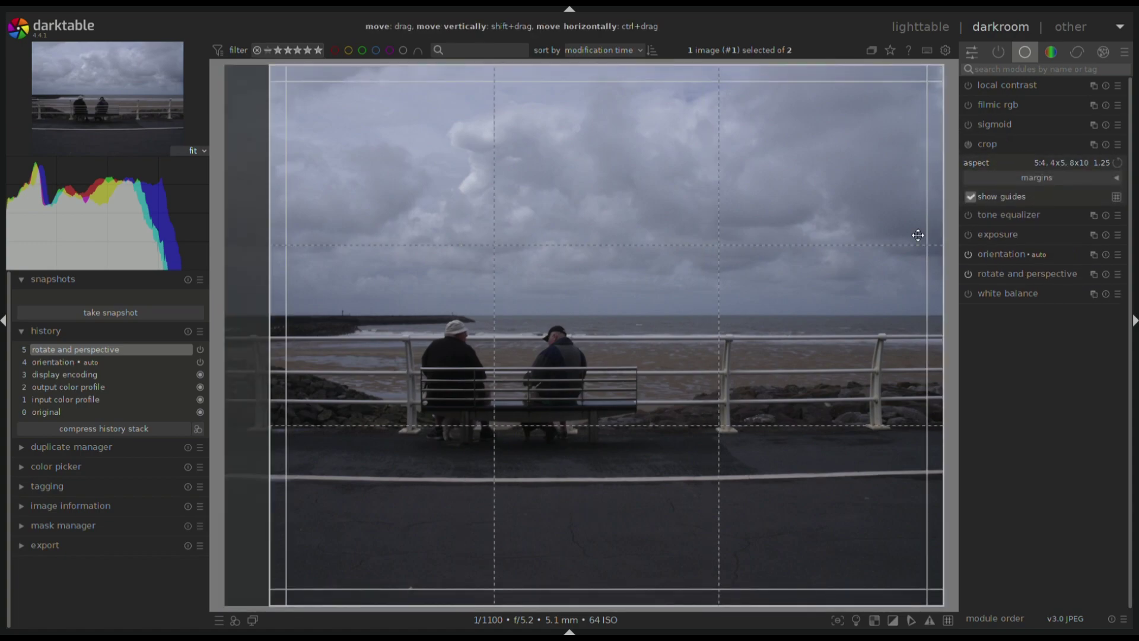
drag(766, 295, 695, 304)
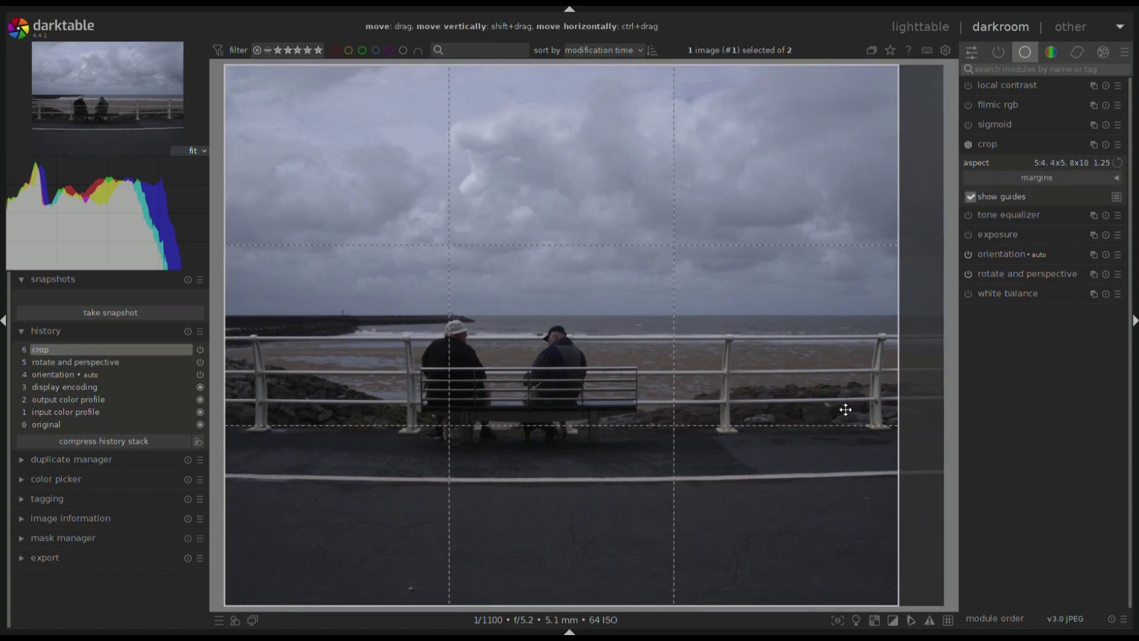
drag(888, 597, 810, 559)
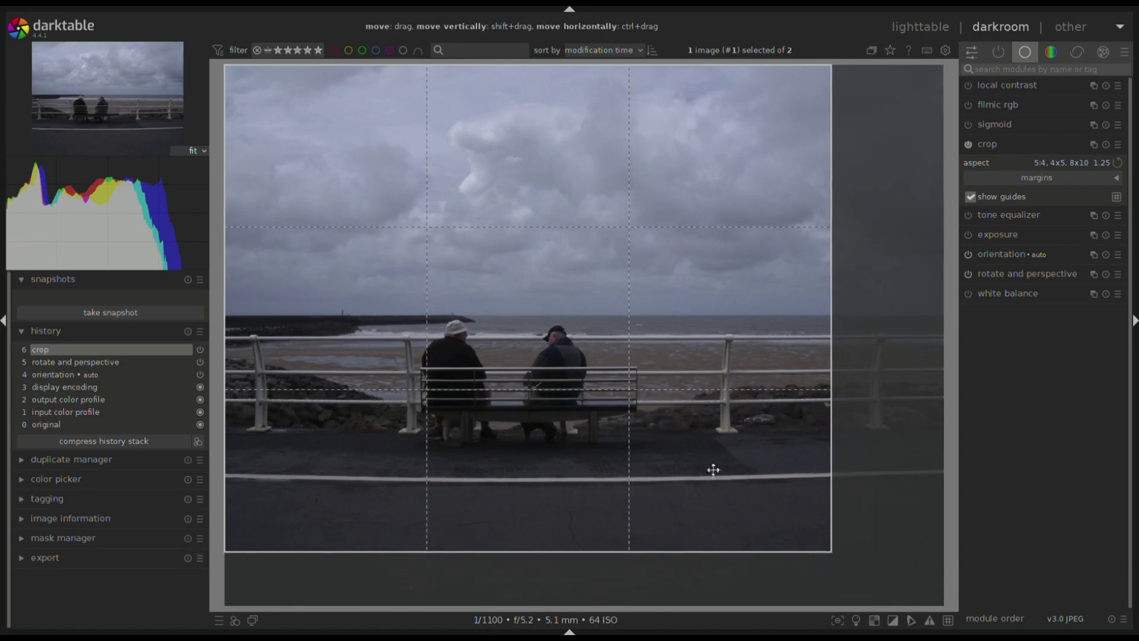
drag(714, 469, 713, 484)
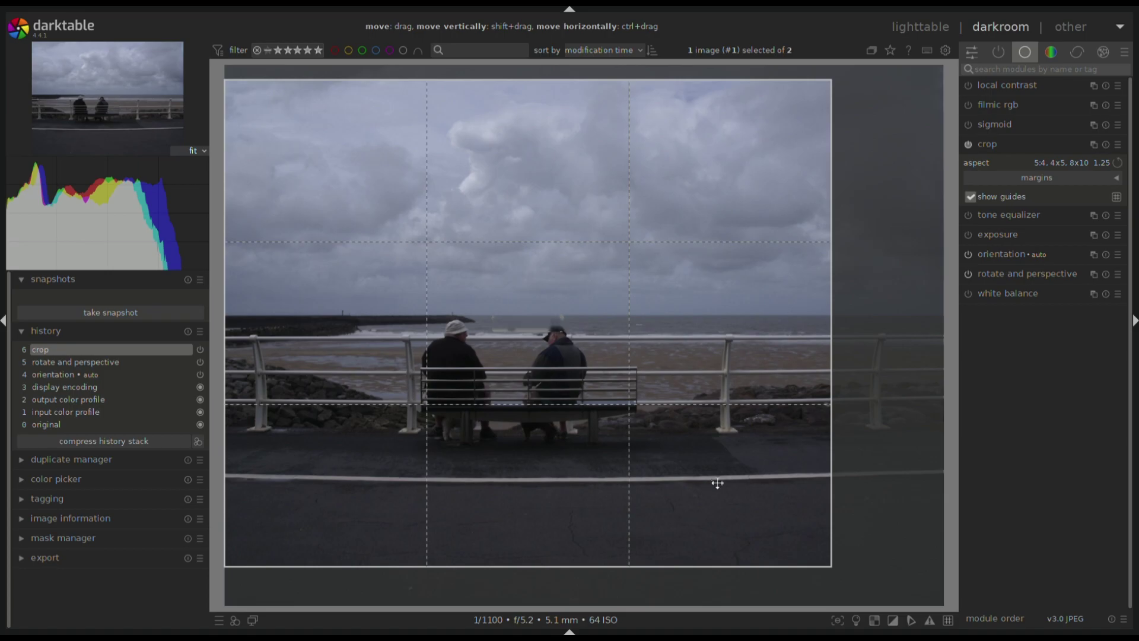
click(1000, 148)
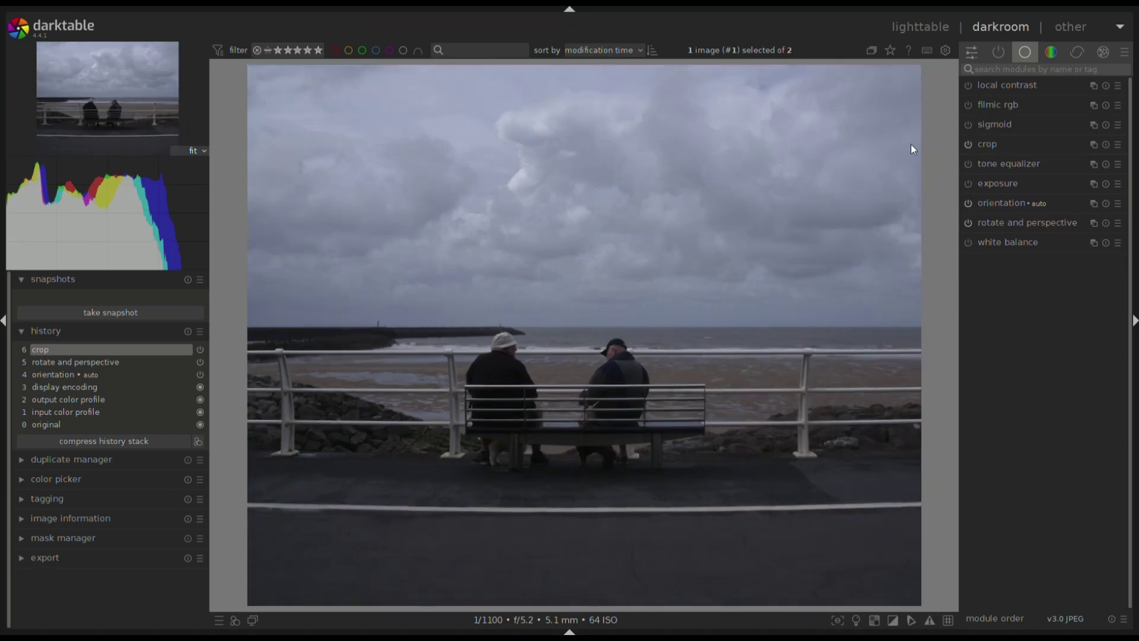
- Turn on the overexposure warning and raise the bench photo's exposure to +1.057 EV
click(972, 53)
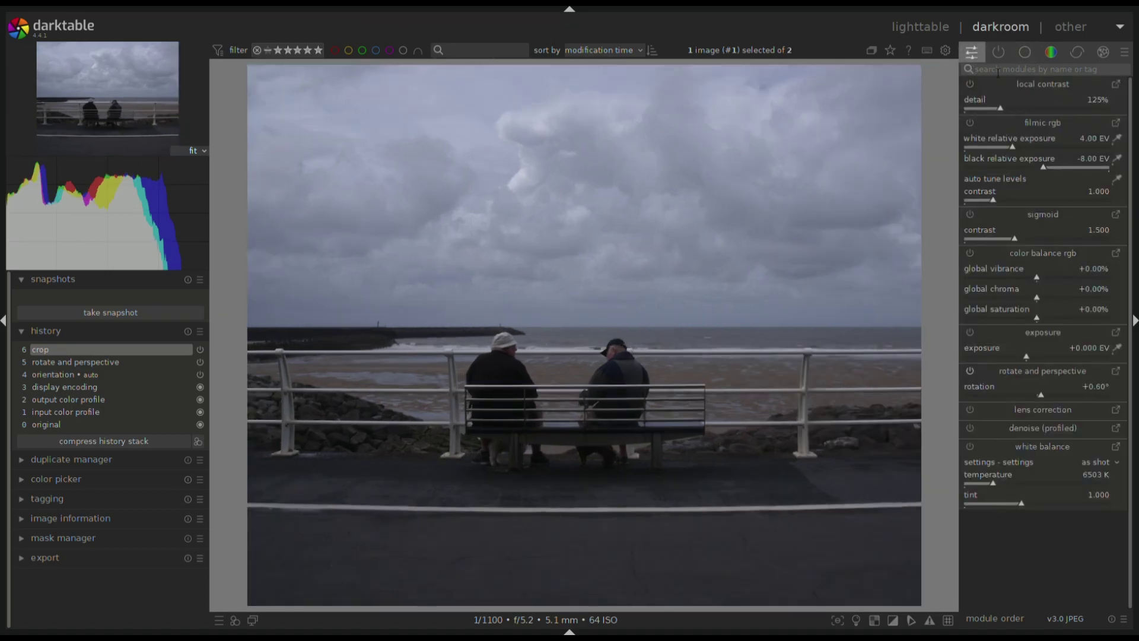
key(o)
drag(1029, 359, 1049, 355)
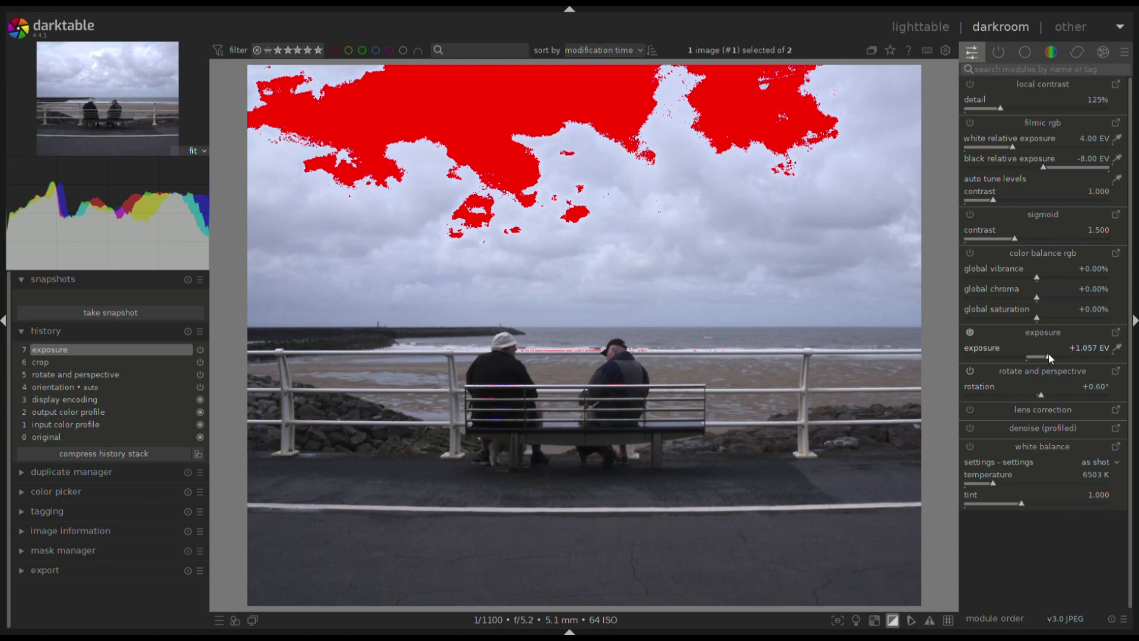
- Enable filmic rgb with auto-tuned levels (2.94/-7.48 EV) and turn on local contrast
click(970, 122)
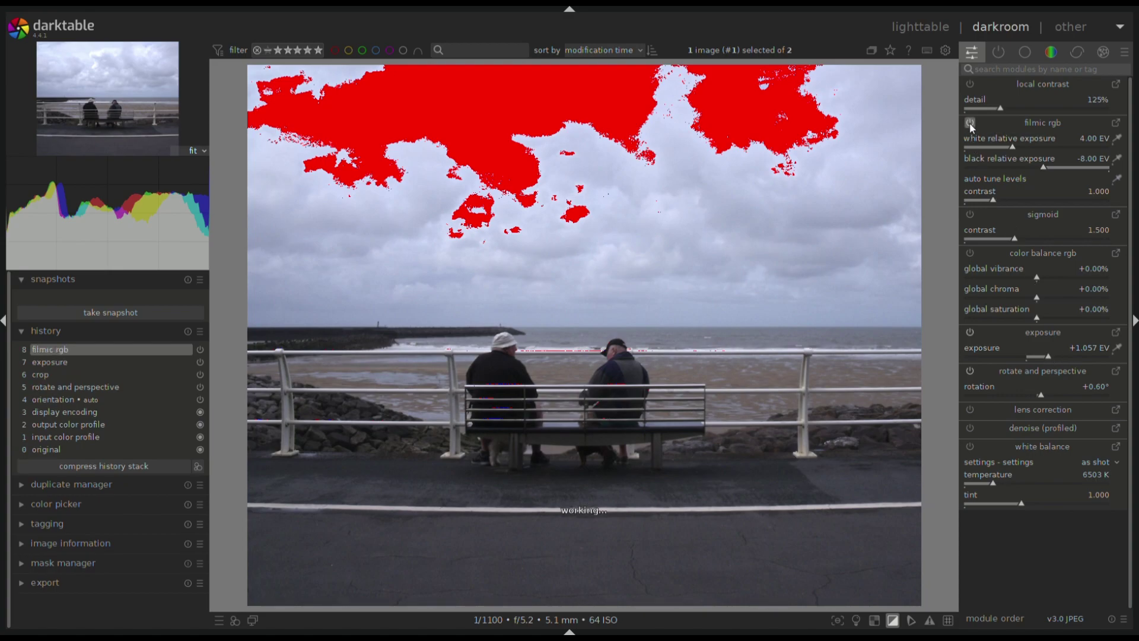
click(1117, 181)
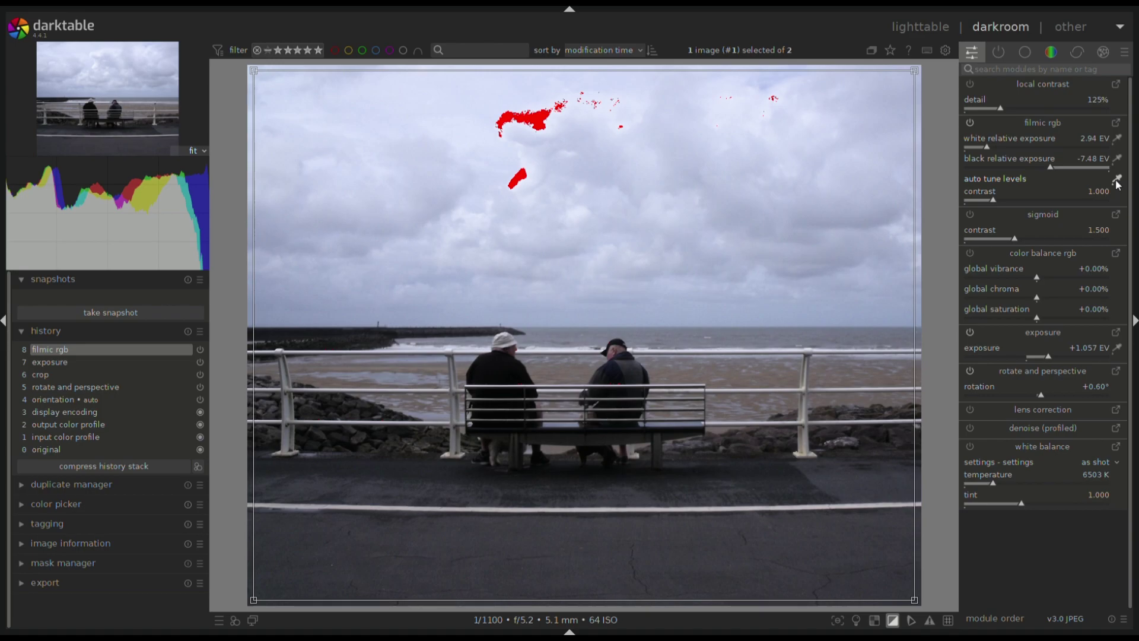
click(970, 85)
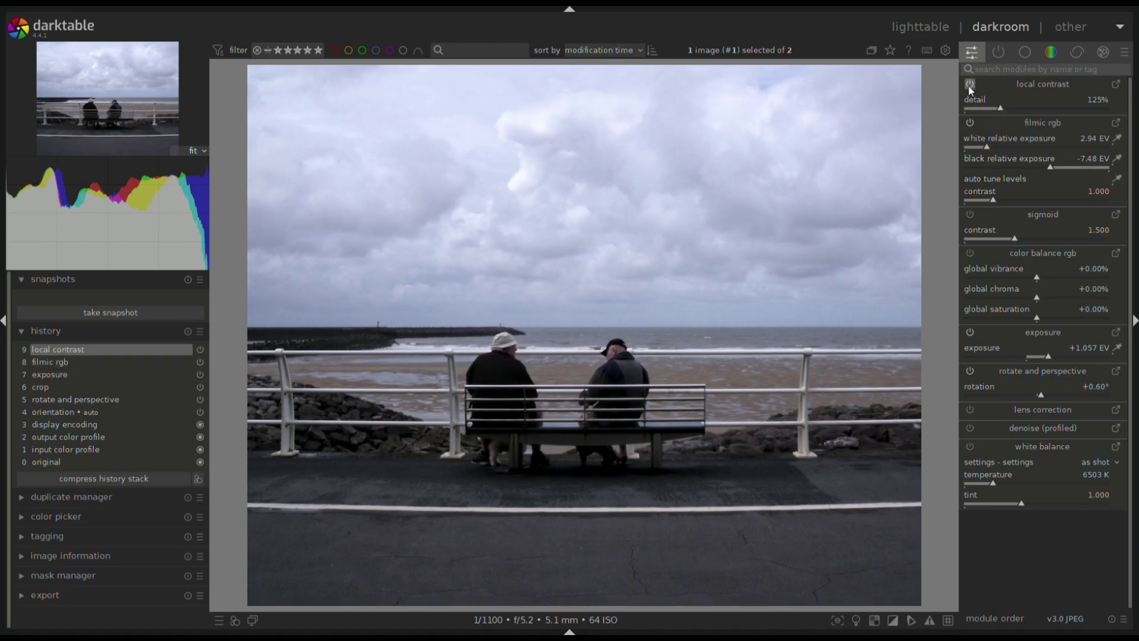
- Apply the contrast equalizer Clarity 70% preset to the bench photo
click(1102, 53)
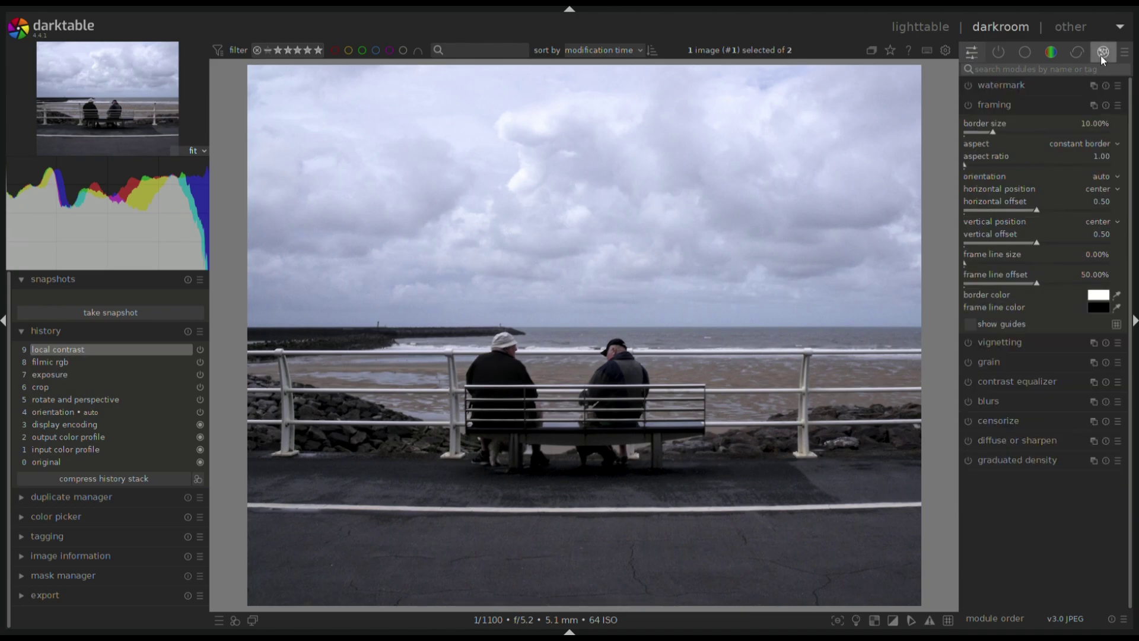
click(1059, 111)
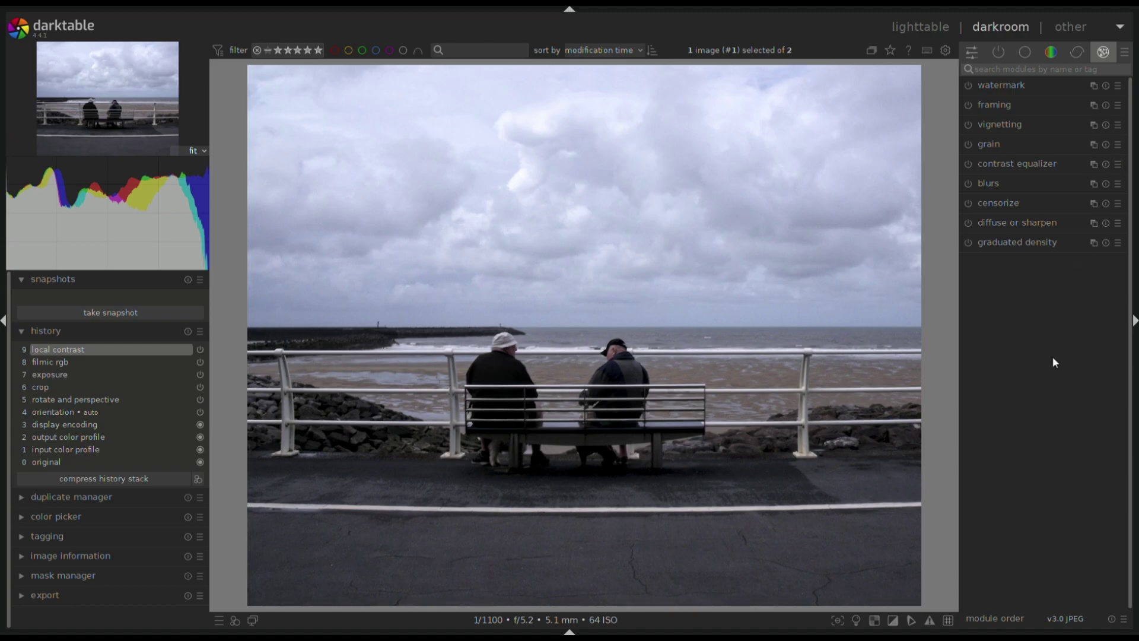
key(c)
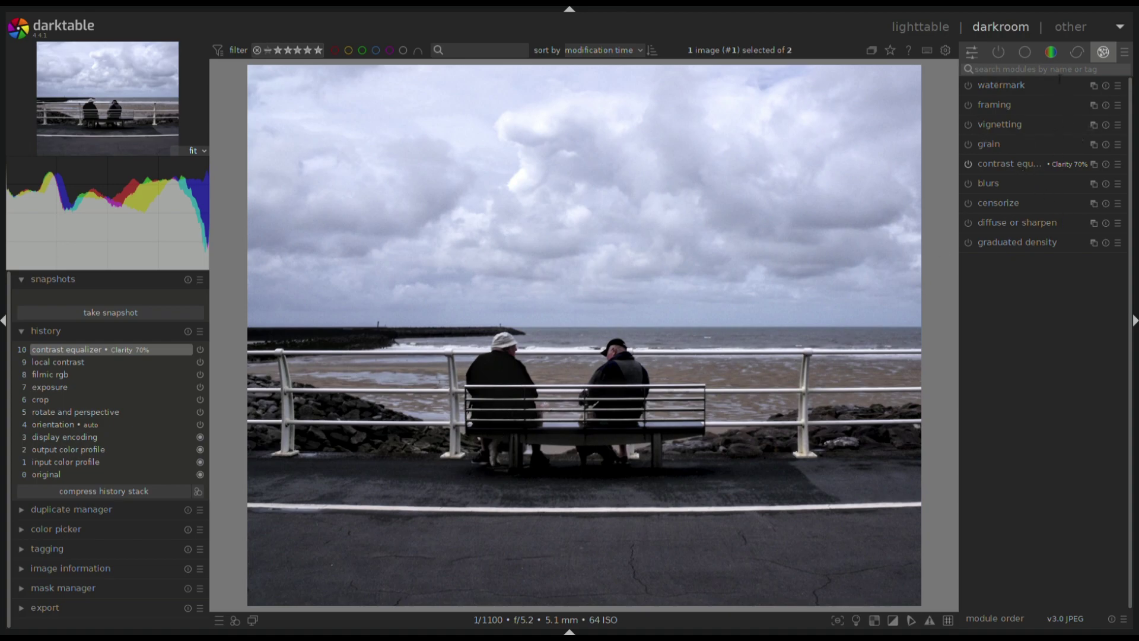
- Apply the Portra Skies color zones preset and raise its chroma curve
click(1051, 54)
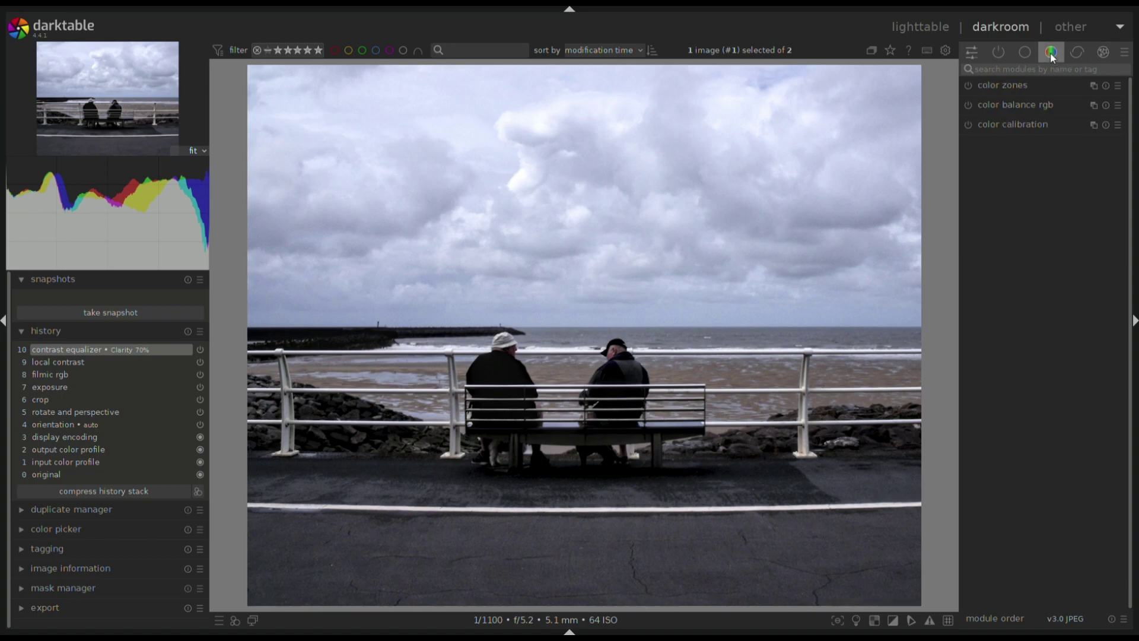
click(1049, 89)
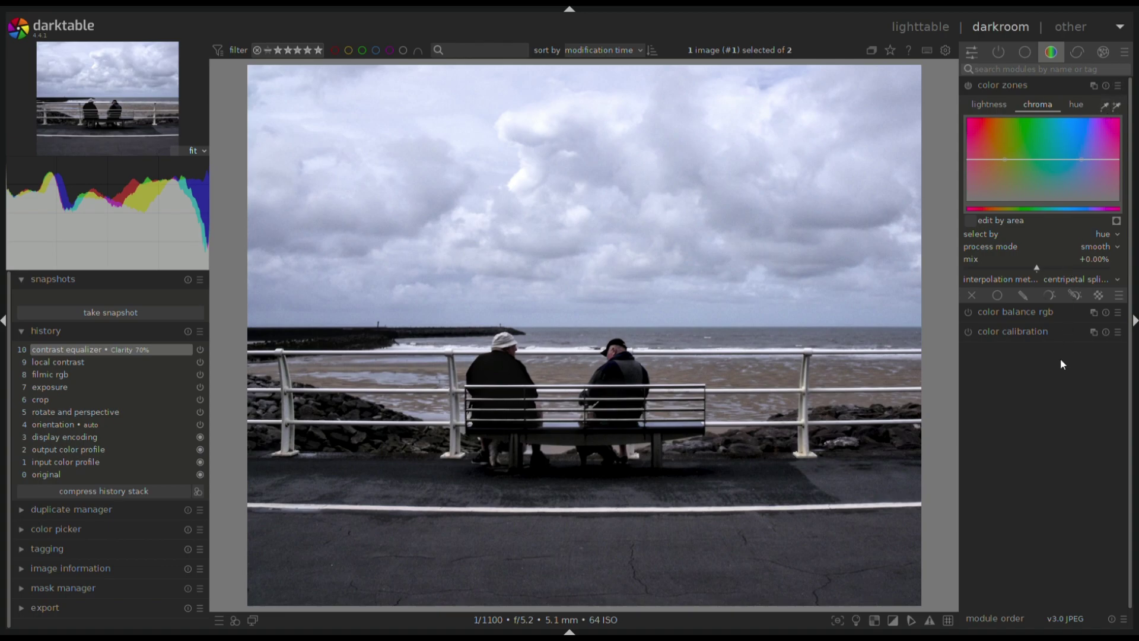
key(ctrl+shift+p)
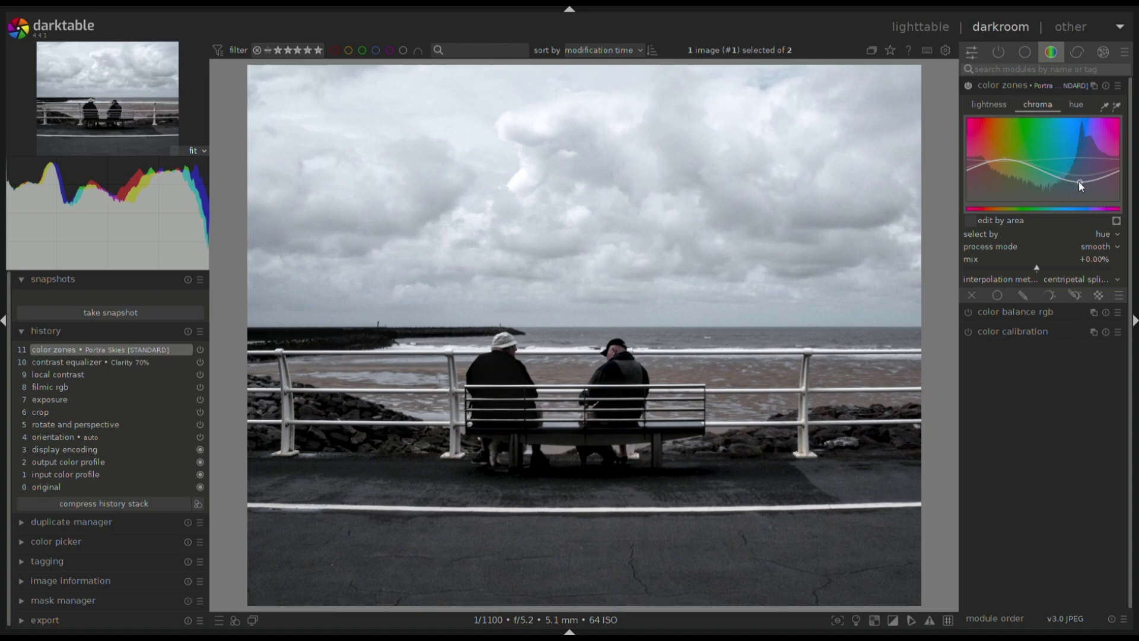
drag(1078, 181, 1078, 169)
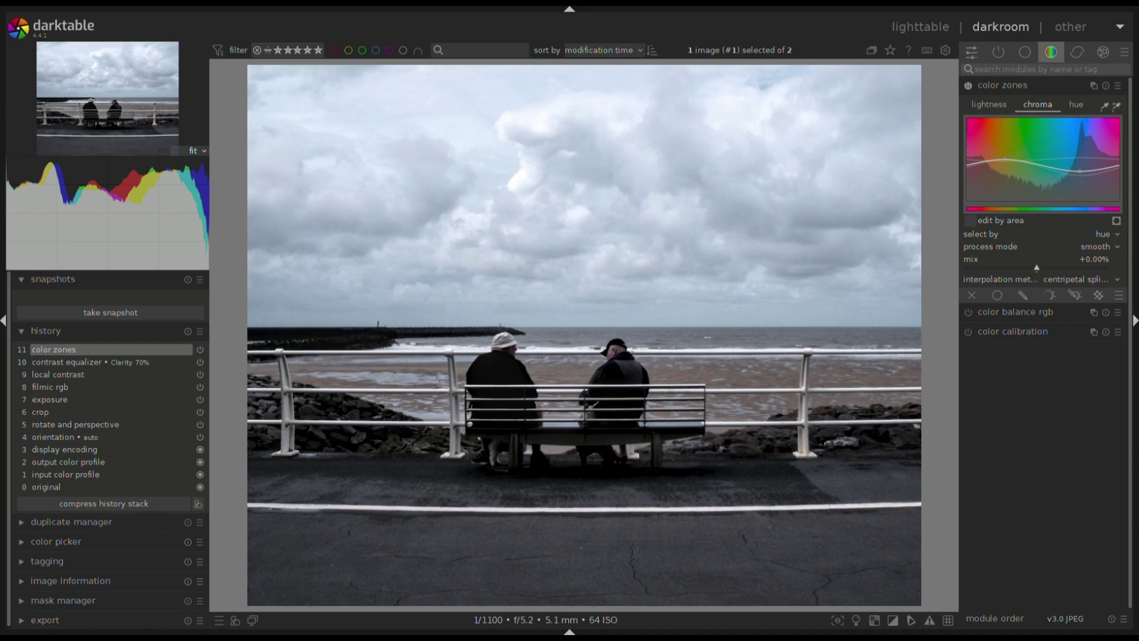
- Show the tone equalizer's exposure mask and compensate it to -1.69 EV exposure, +0.05 EV contrast
click(1025, 52)
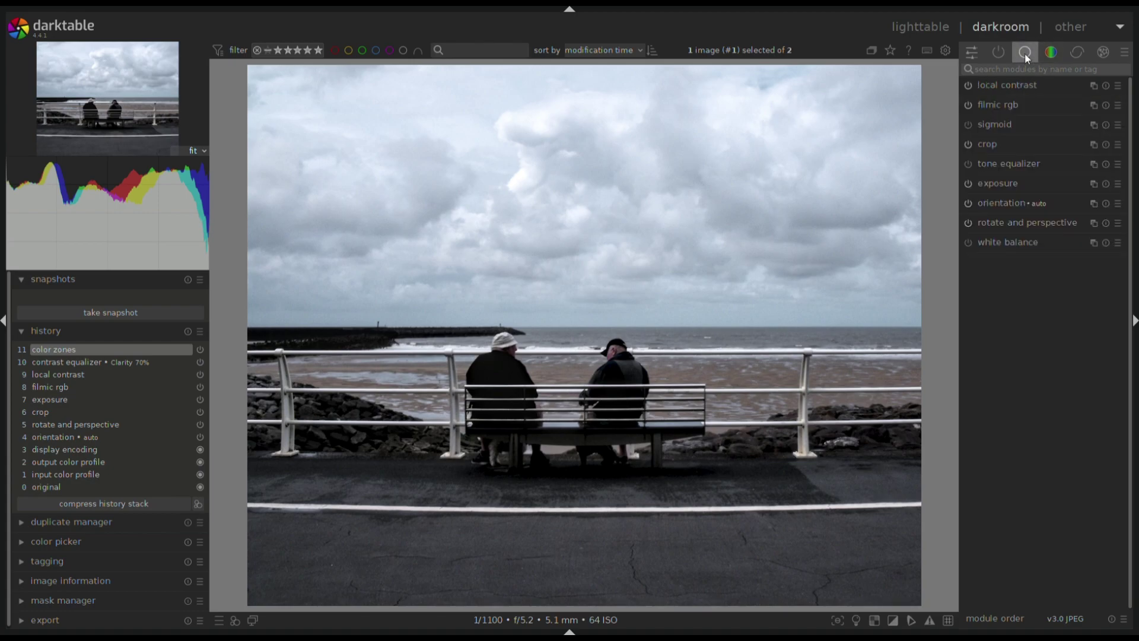
click(1022, 161)
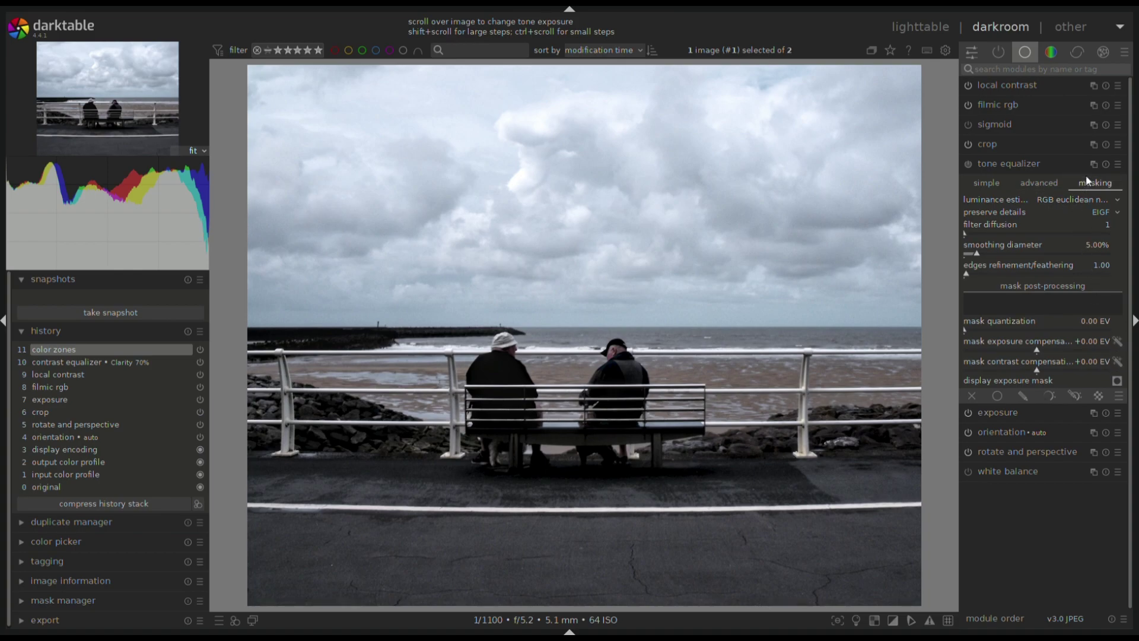
click(1118, 381)
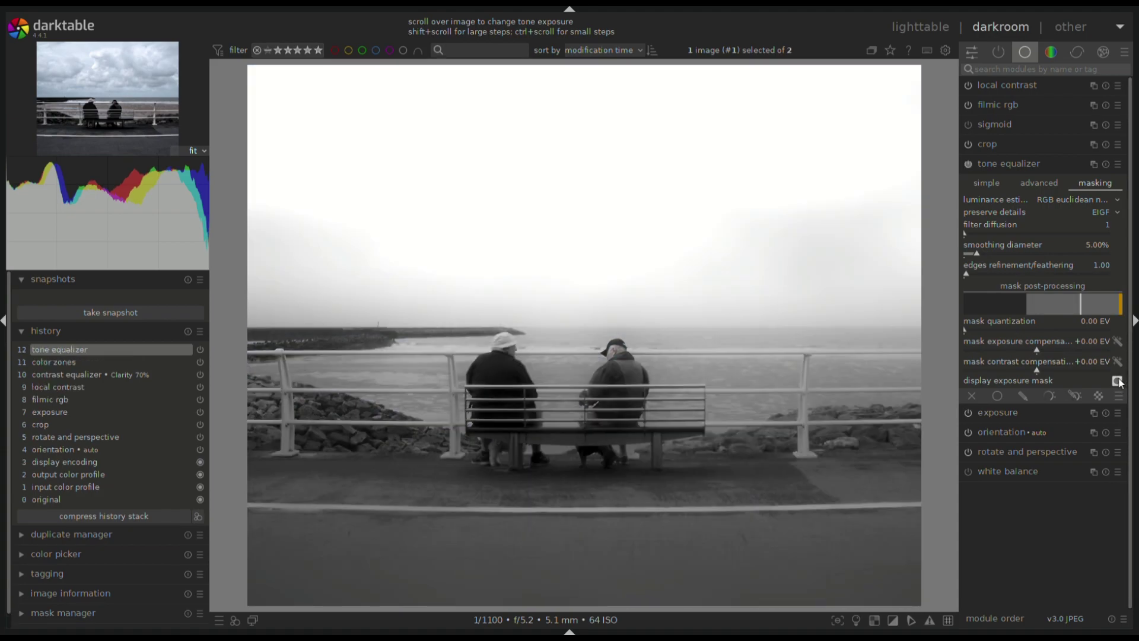
scroll(1119, 364, up, 1)
click(1120, 343)
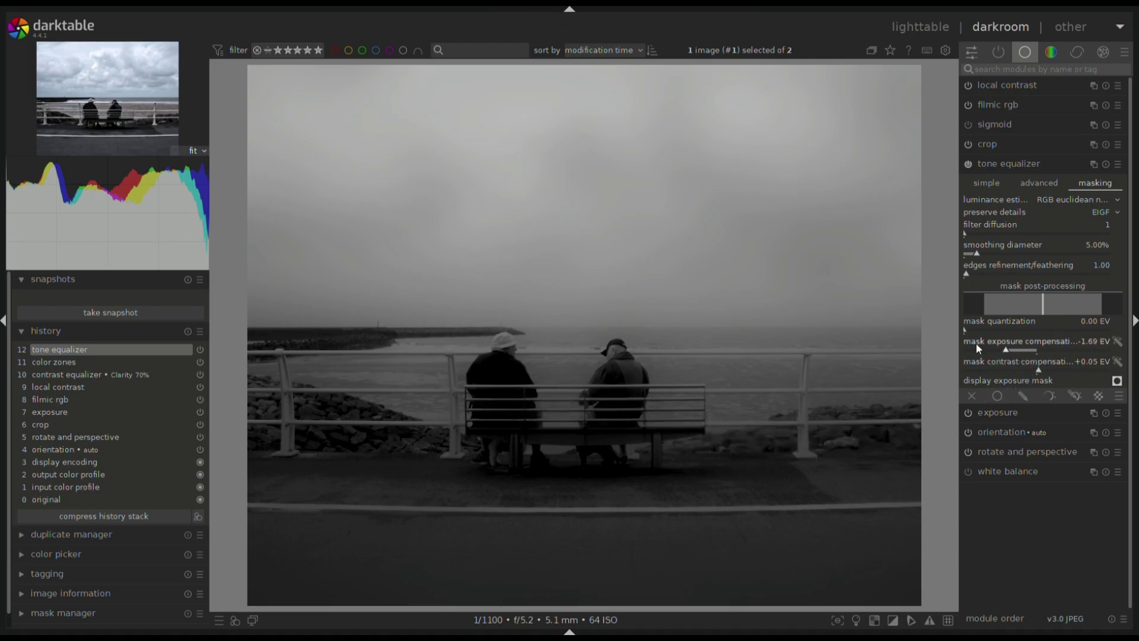
- Hide the exposure mask and raise tone equalizer exposure to brighten the shadowed figures
click(1117, 380)
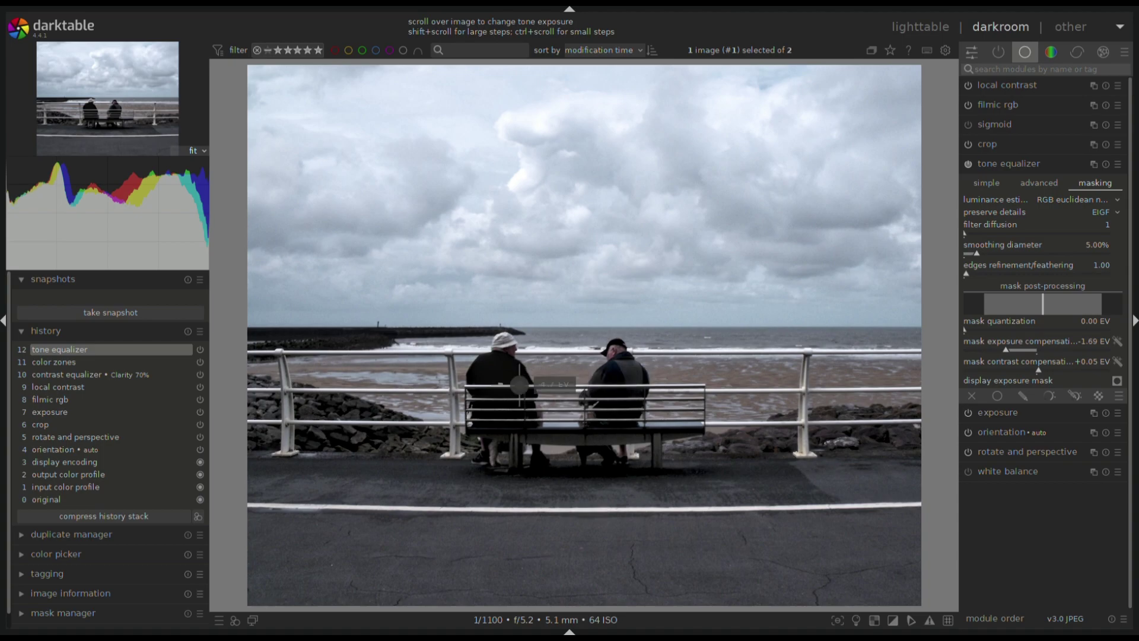
scroll(519, 385, up, 1)
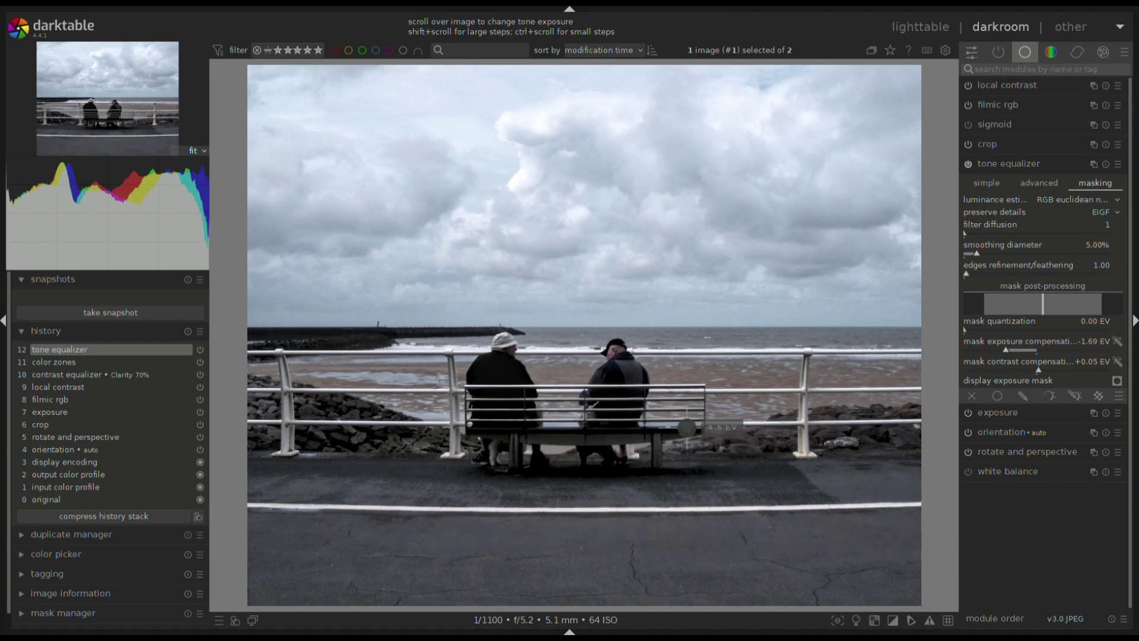
scroll(680, 427, up, 1)
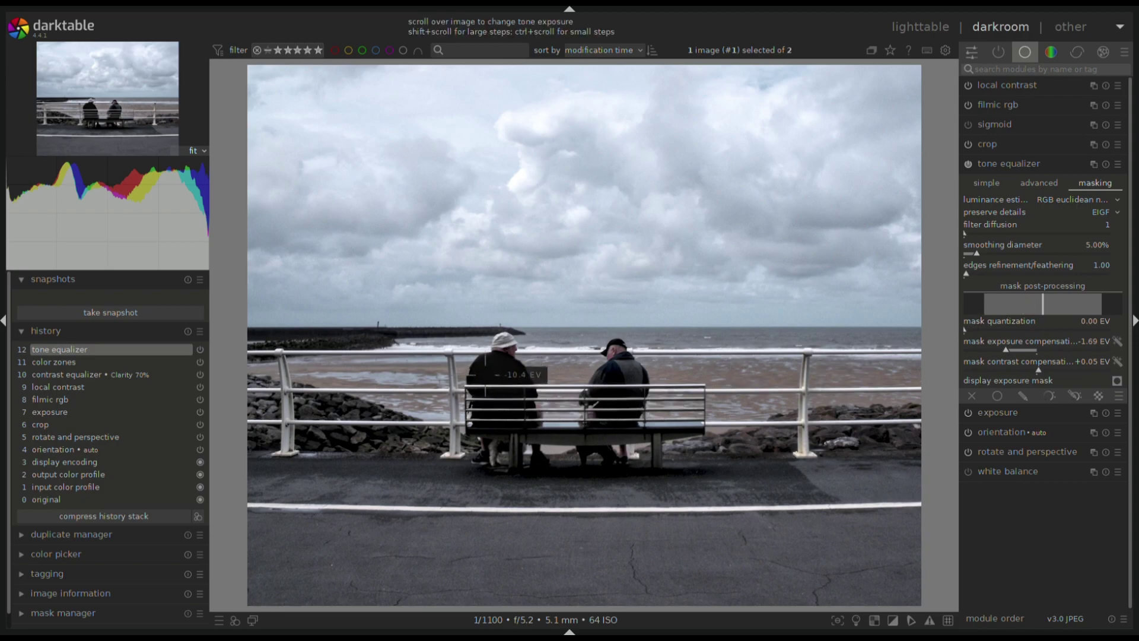
- Check the tone equalizer's advanced curve, then set mask quantization to 0.03 EV
click(1045, 182)
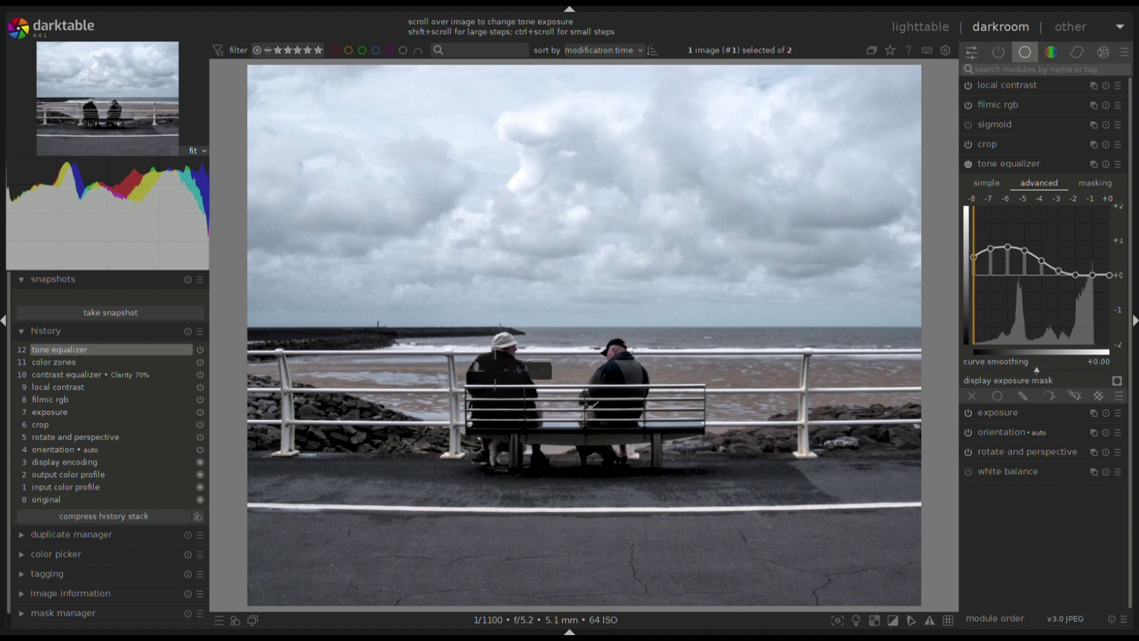
click(1107, 184)
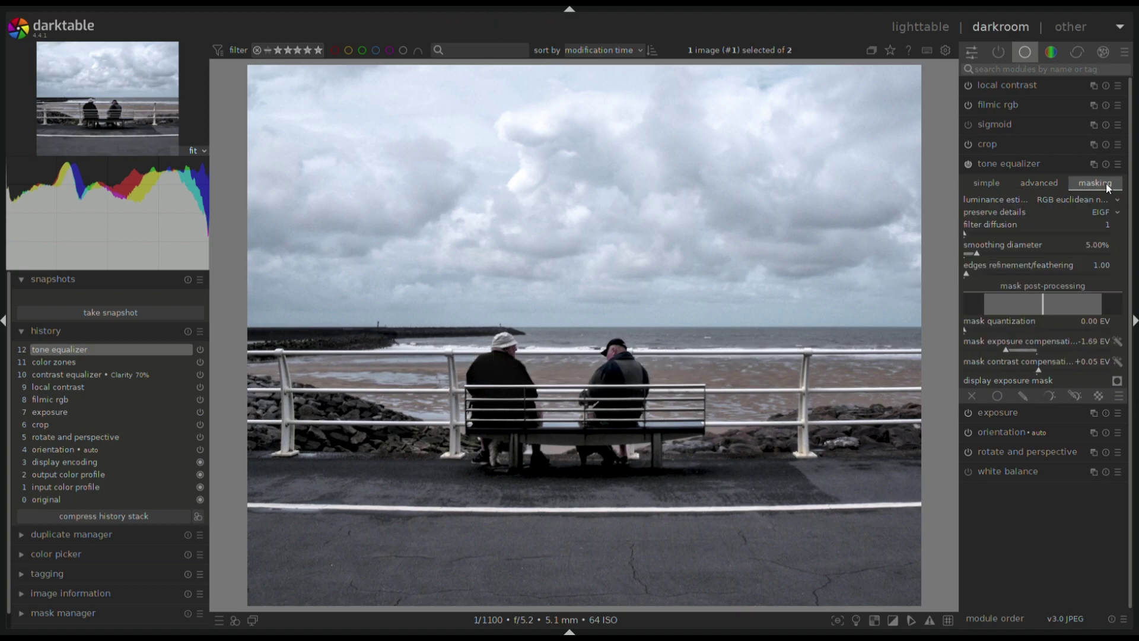
click(967, 332)
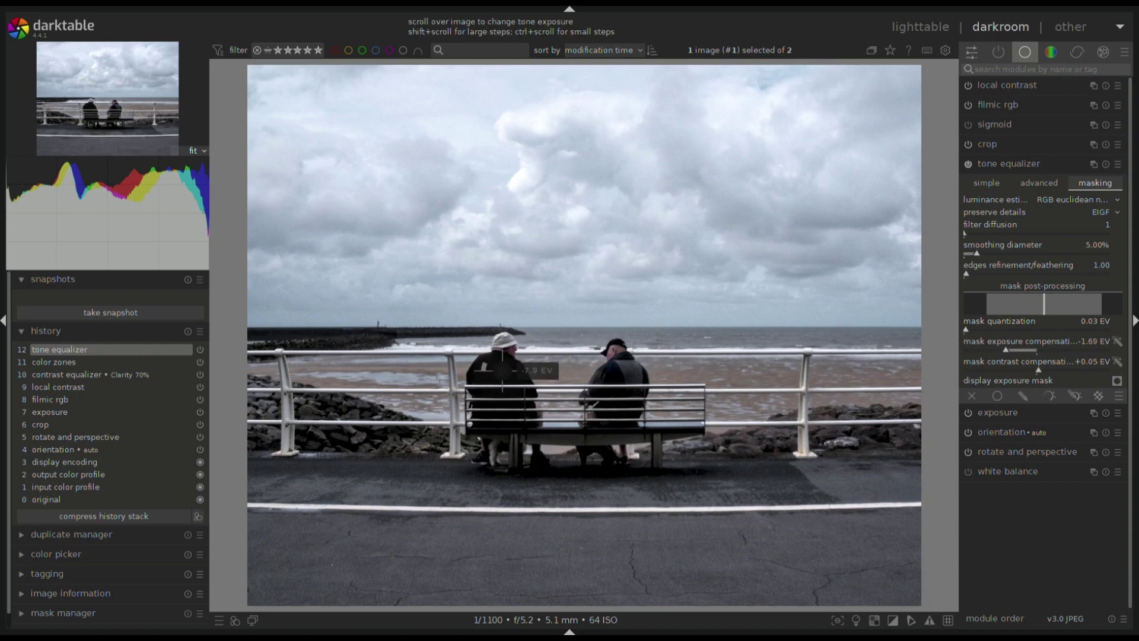
scroll(513, 381, up, 1)
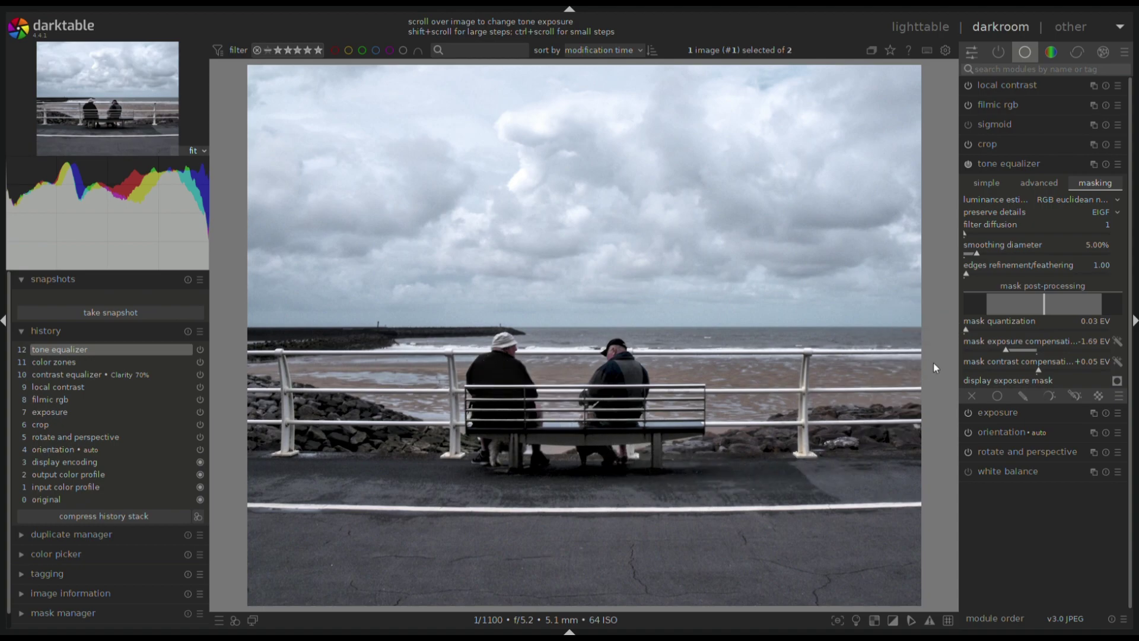
- Enable framing in the effects group to add a 10% white border to the bench photo
click(1023, 162)
click(1100, 53)
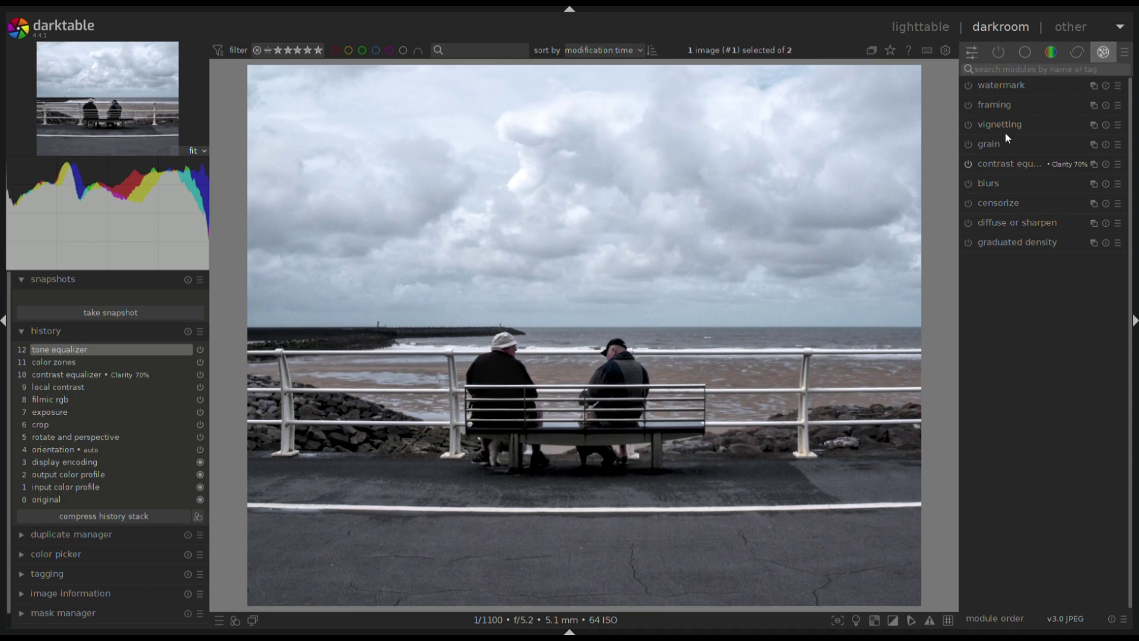
click(968, 106)
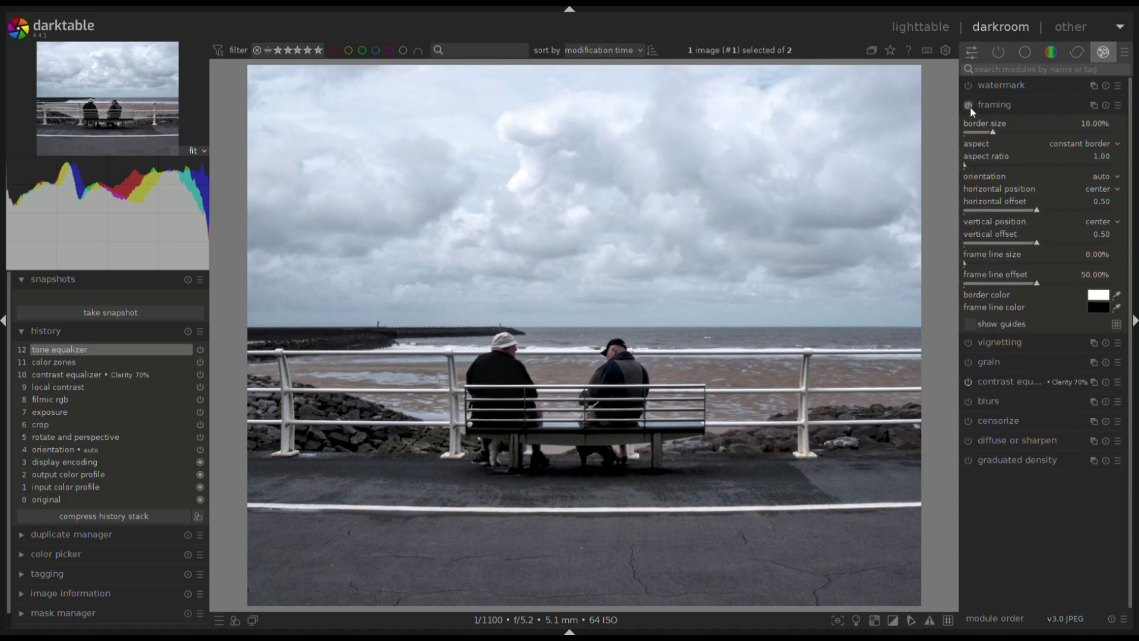
click(969, 105)
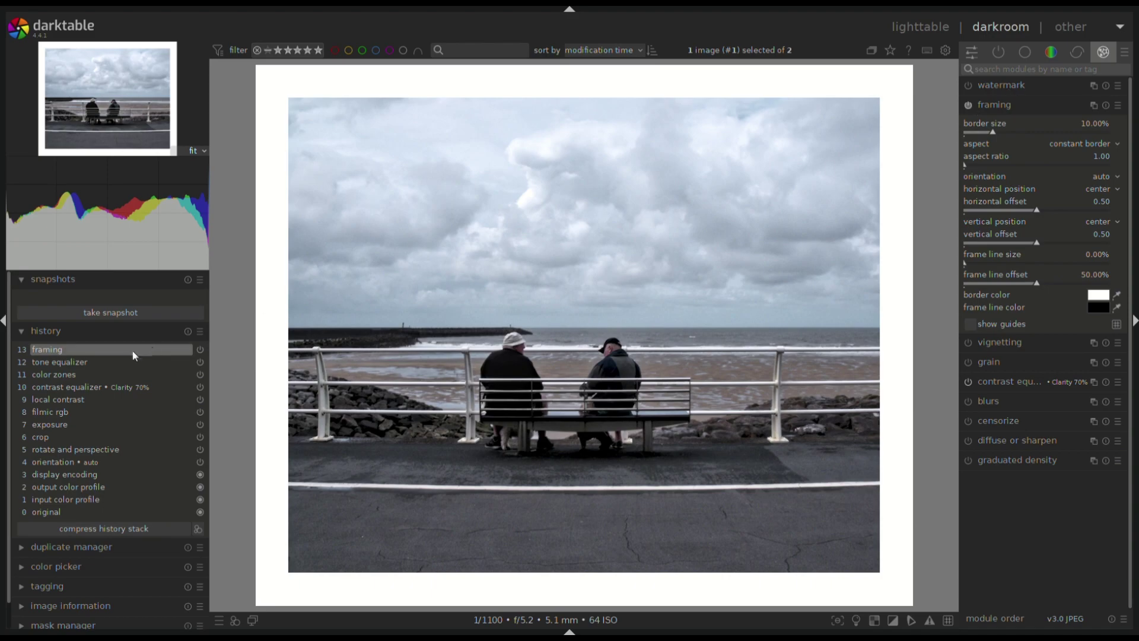
- Snapshot the tone-equalized state, compare it with the crop step, then return to framing and remove the snapshot
click(76, 364)
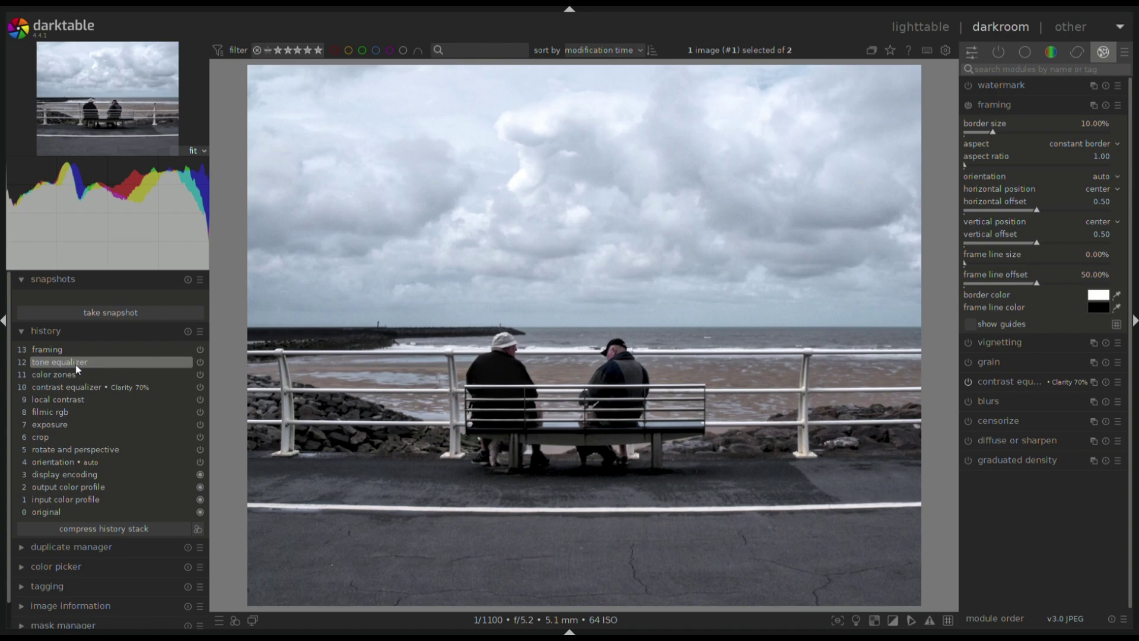
click(131, 313)
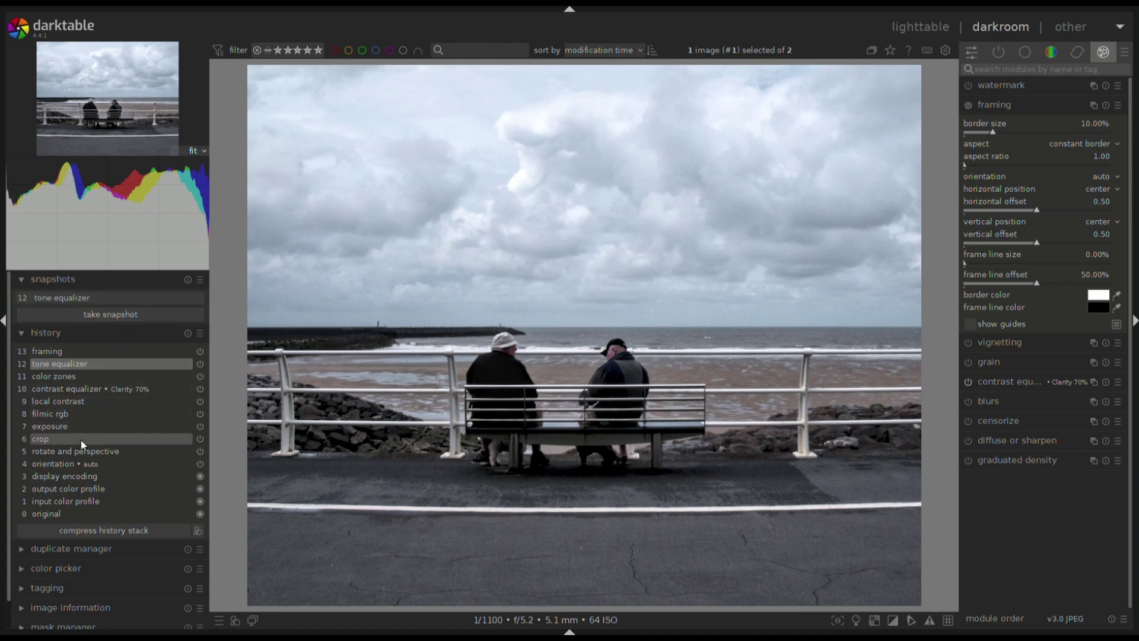
click(82, 441)
click(115, 298)
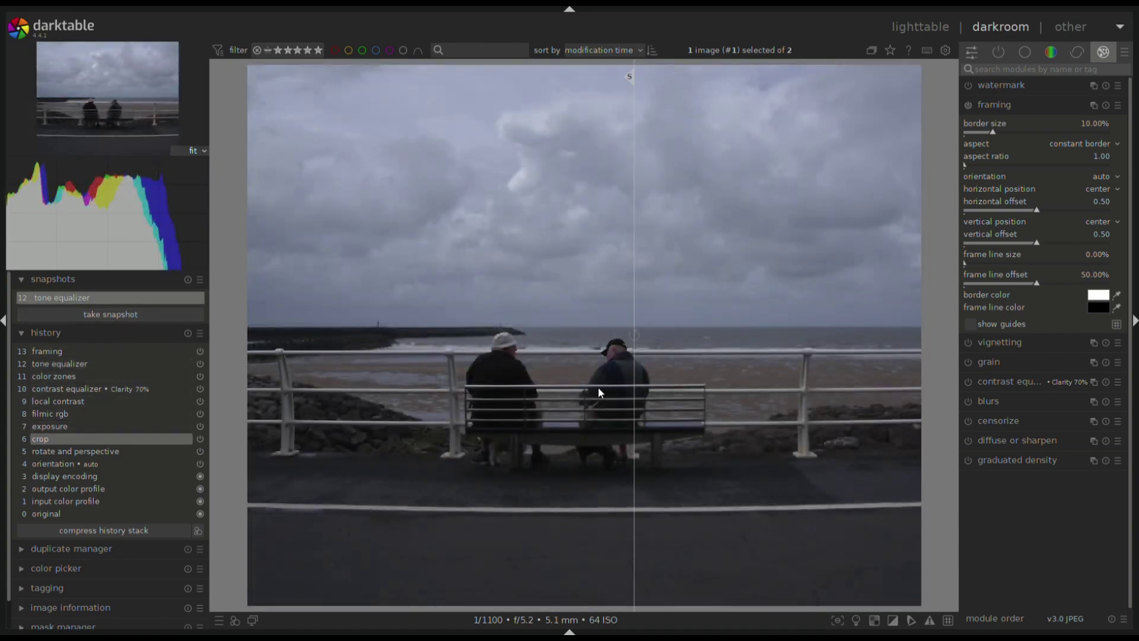
drag(633, 267, 742, 333)
click(148, 351)
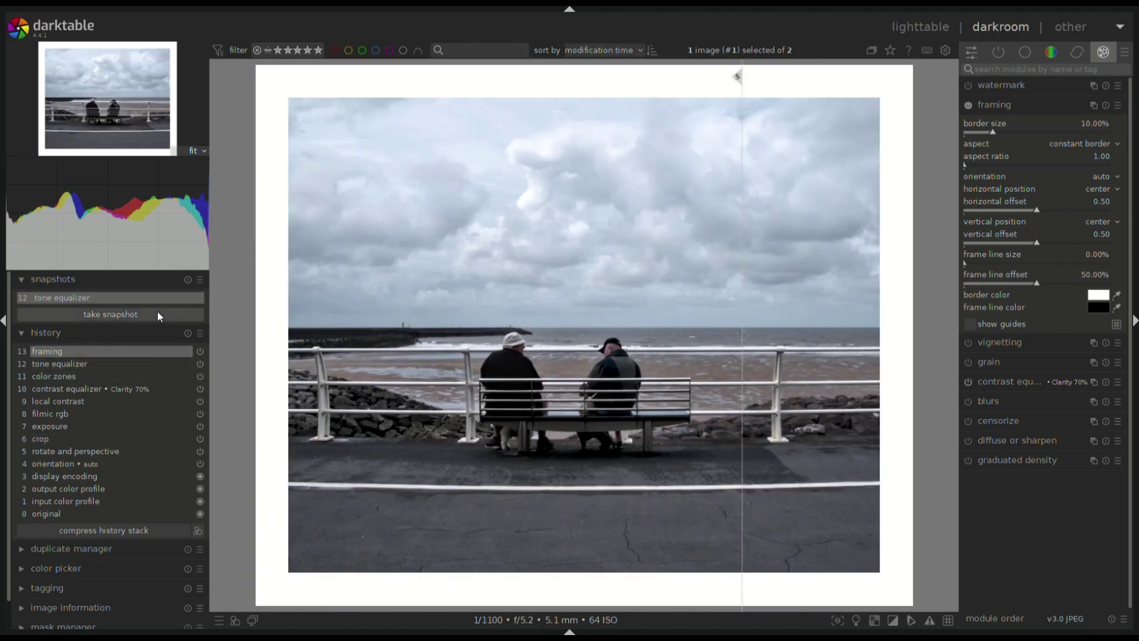
click(188, 280)
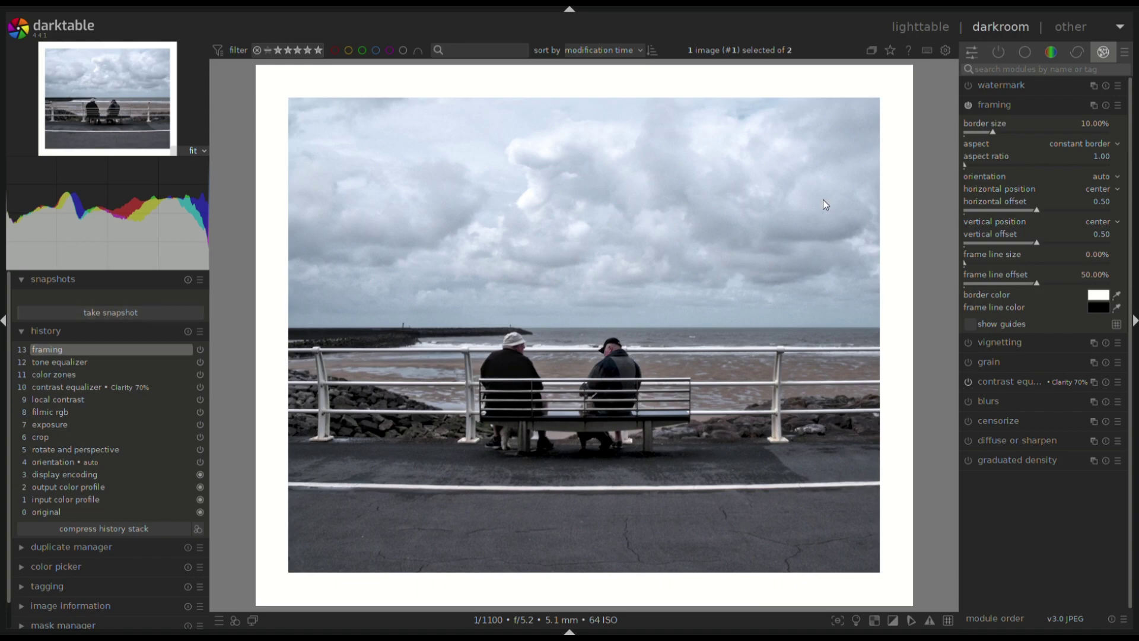
- Open the beach promenade RAF from the lighttable in the darkroom
click(942, 29)
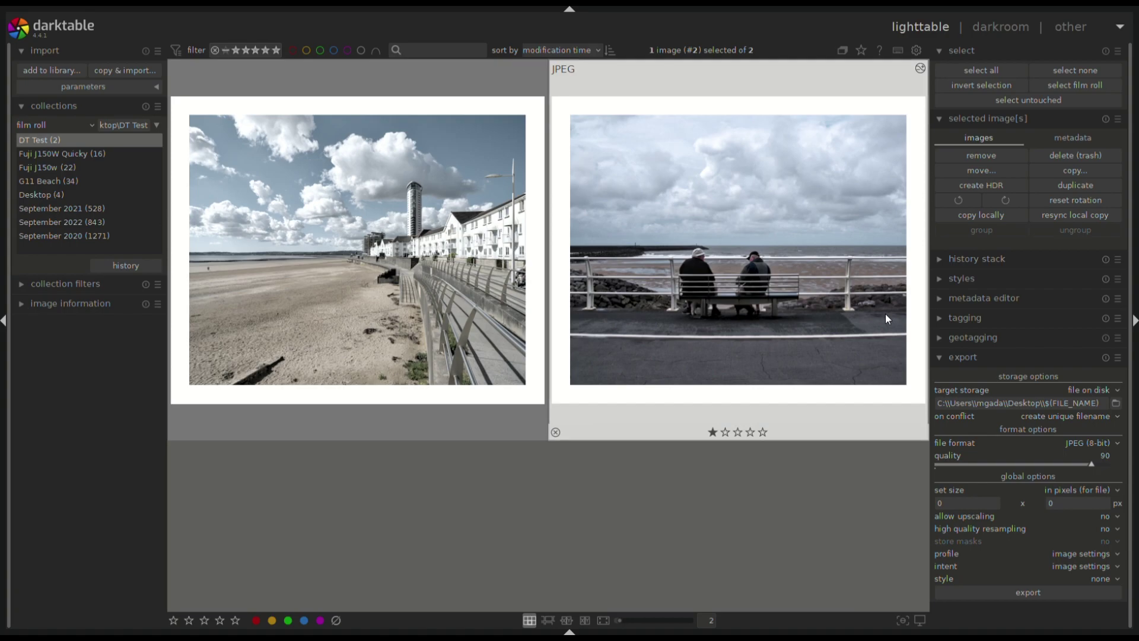
click(375, 258)
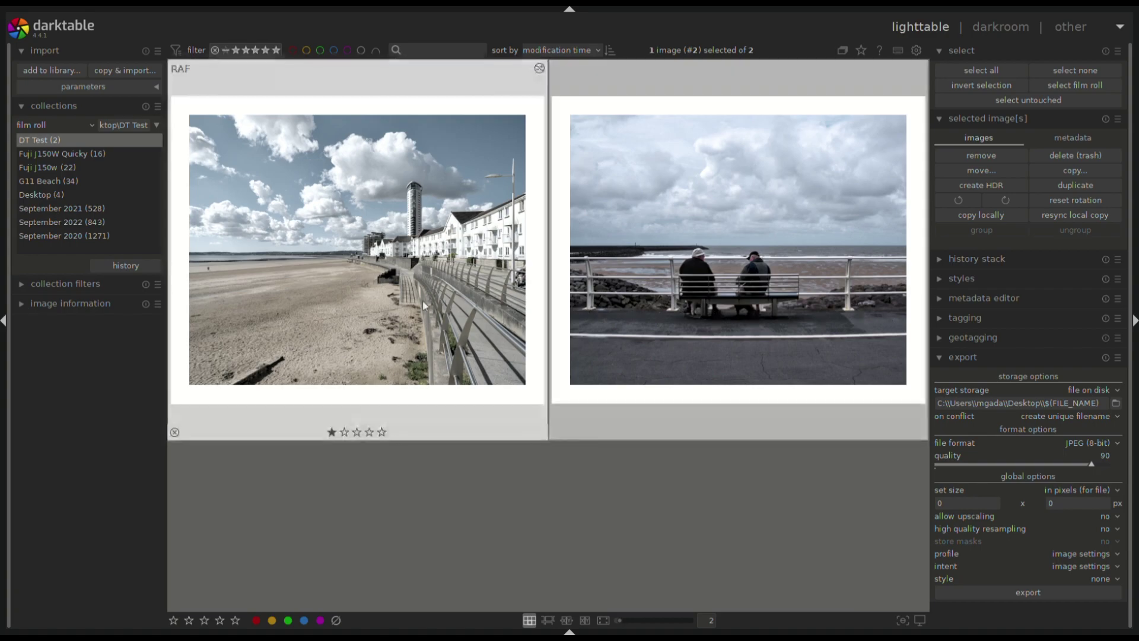
double_click(375, 258)
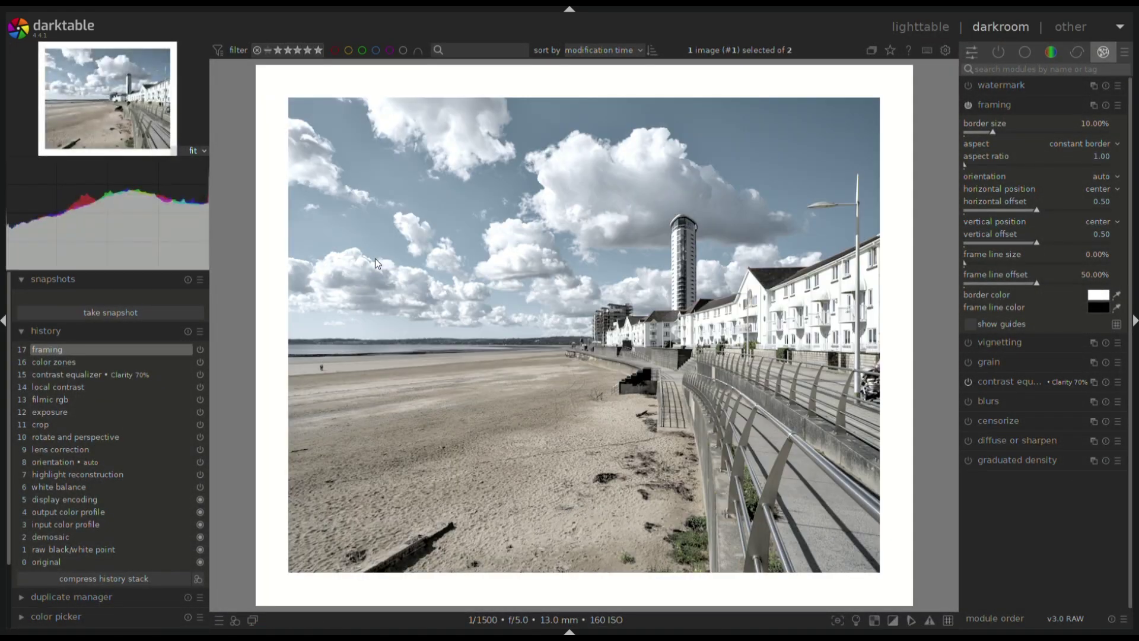
- Snapshot history step 16 color zones, compare it against step 11 crop, then return to step 17 framing
click(81, 362)
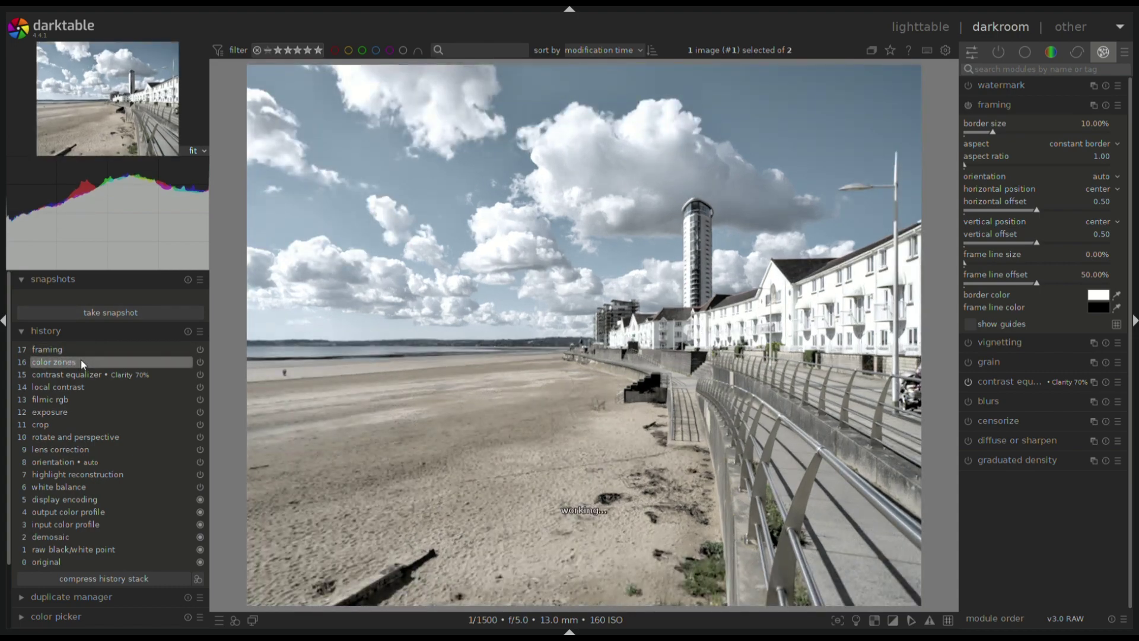
click(127, 312)
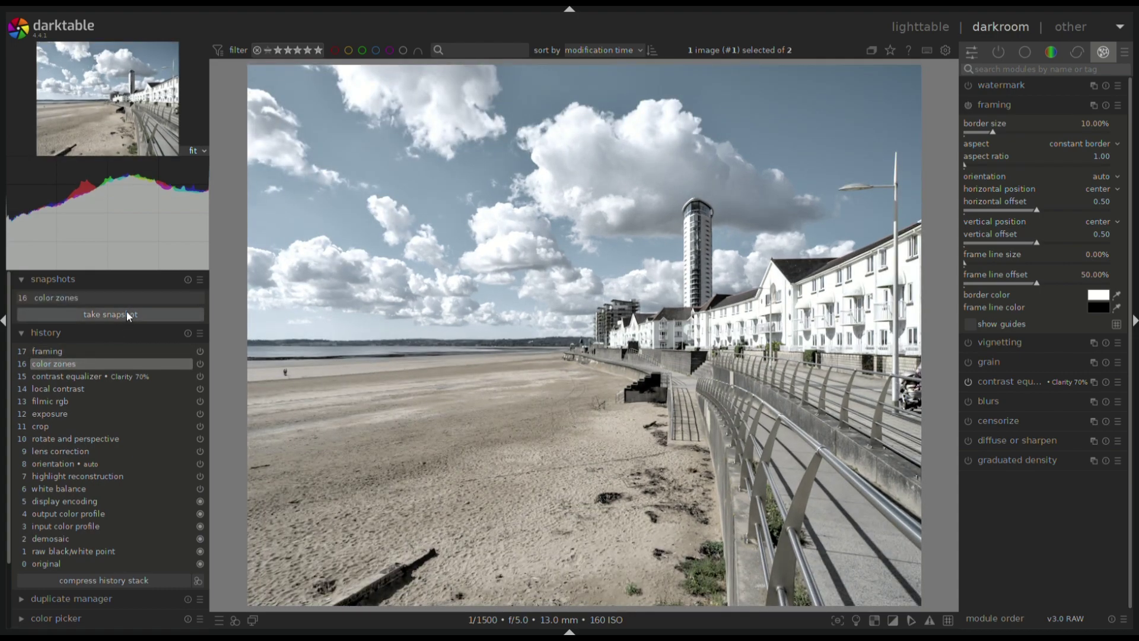
click(89, 426)
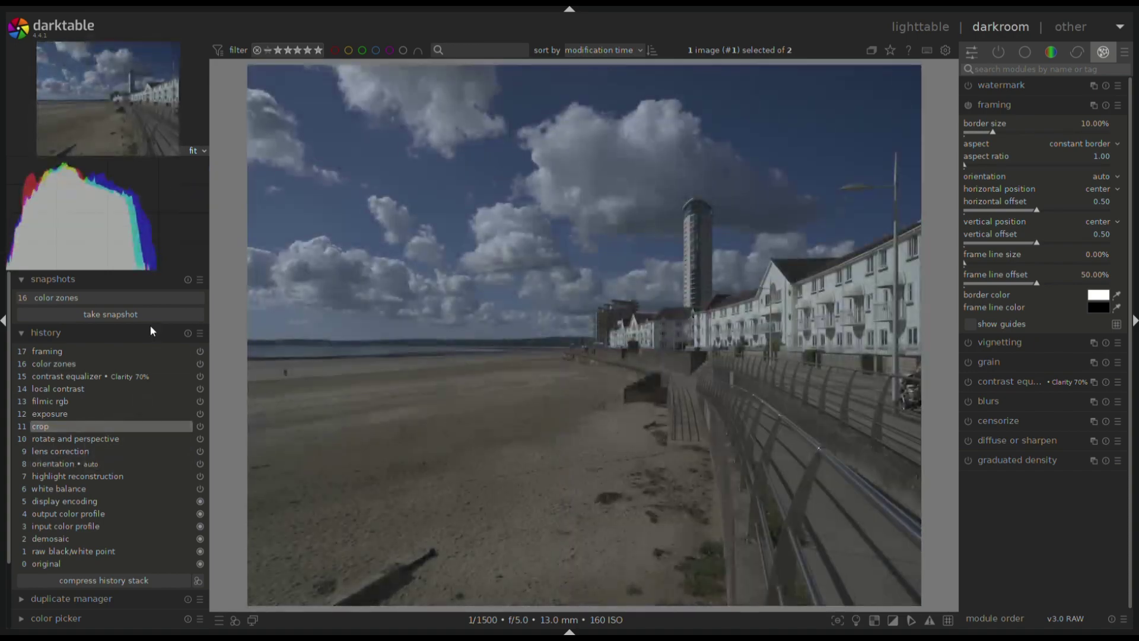
click(117, 304)
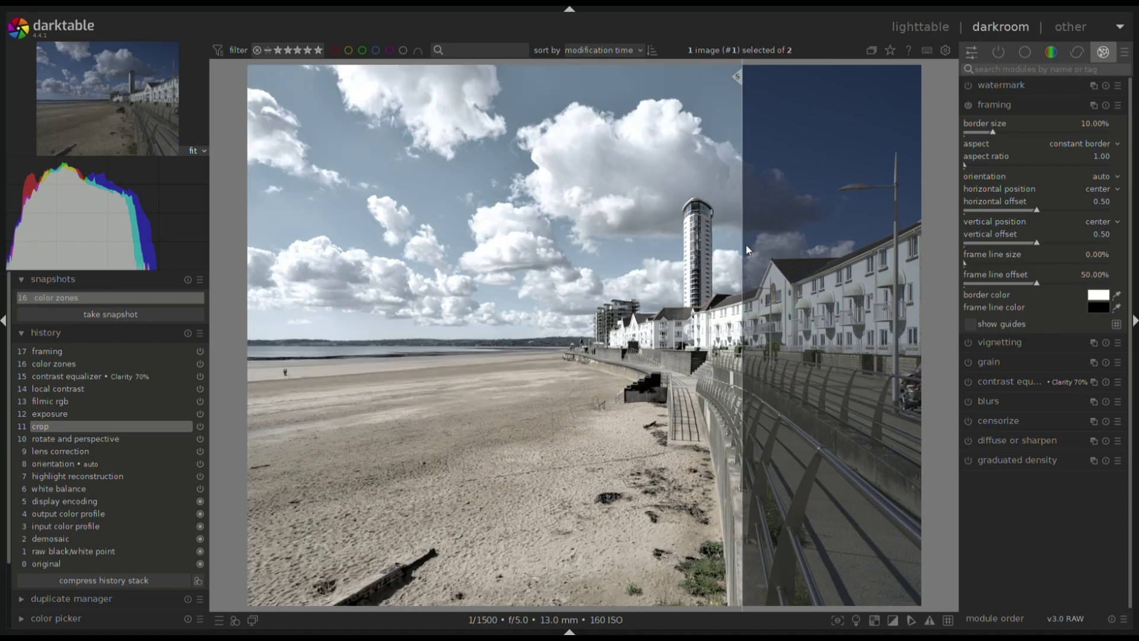
drag(746, 252, 886, 393)
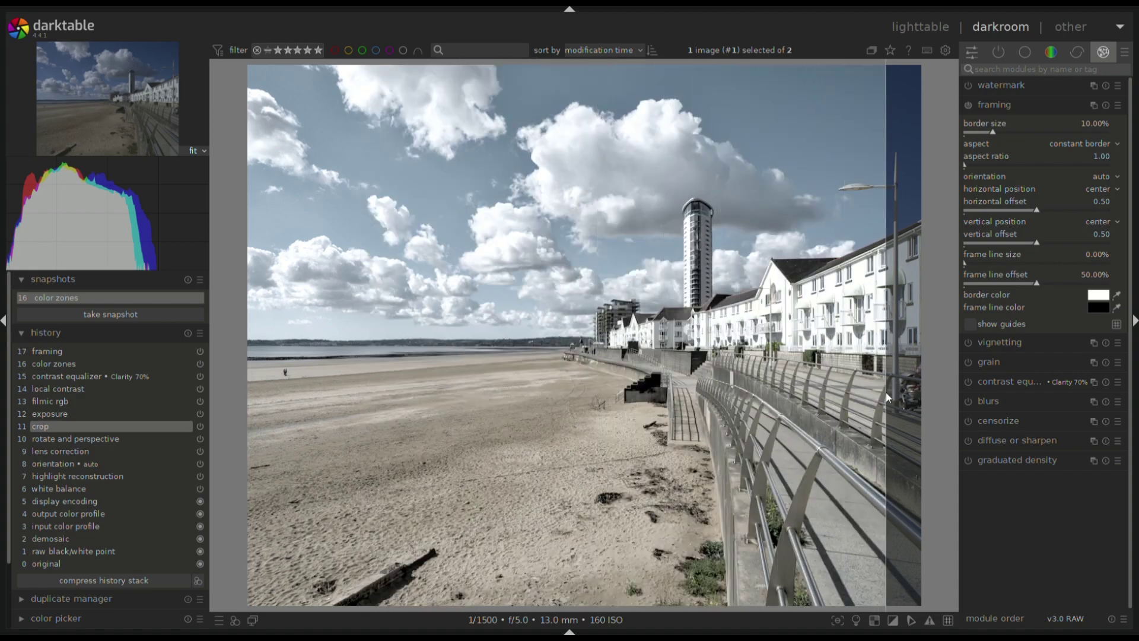
click(46, 351)
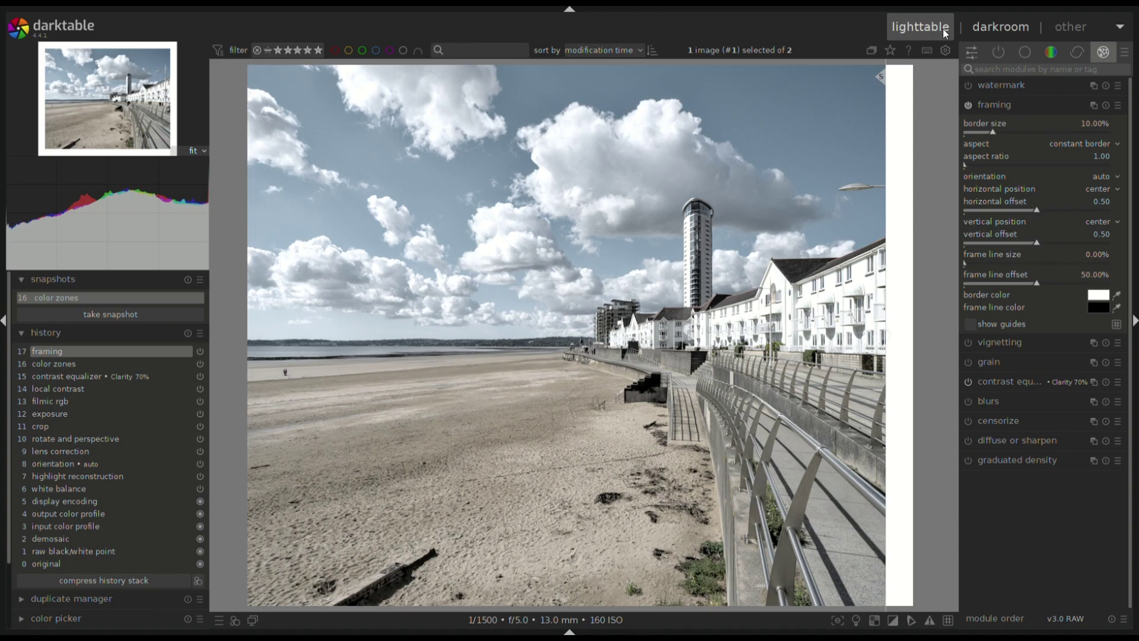
- Return to the lighttable to view both bordered photos side by side
click(946, 33)
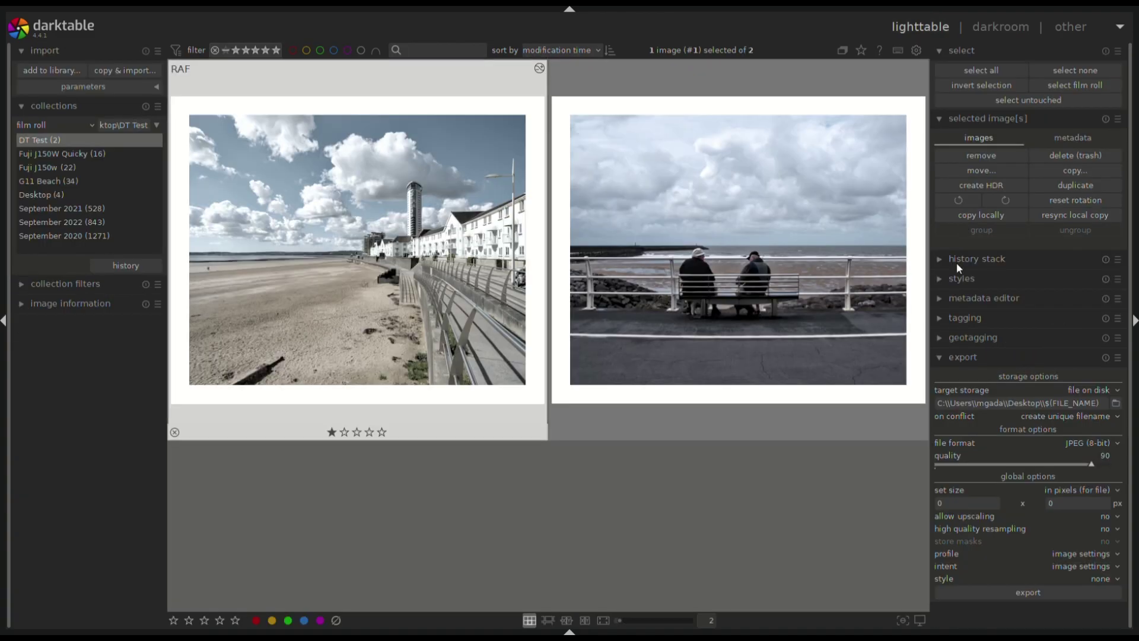